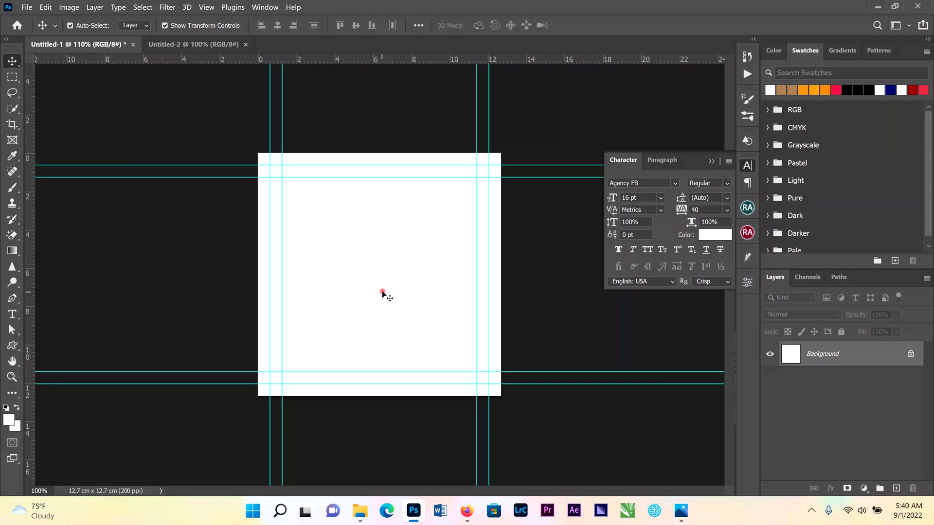
Switch to the second document and clear all of its guides
key(ctrl+Tab)
click(204, 6)
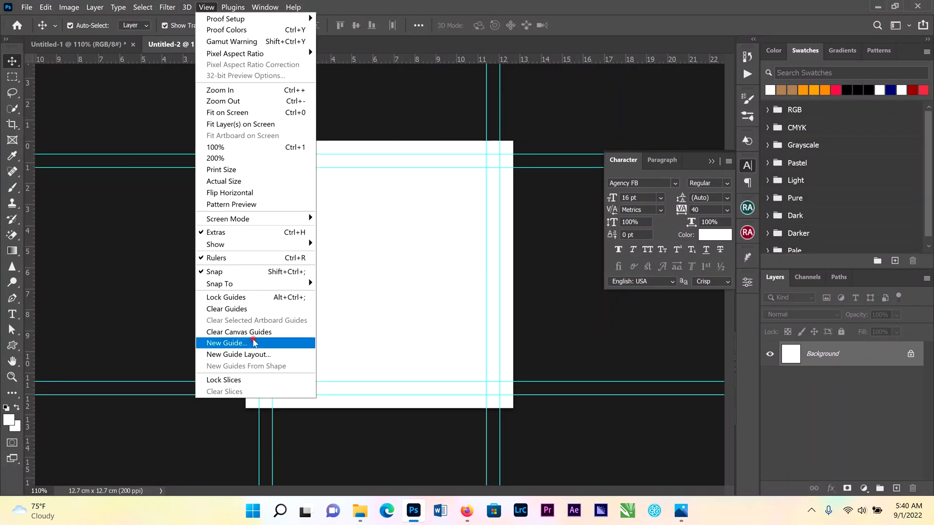
click(238, 310)
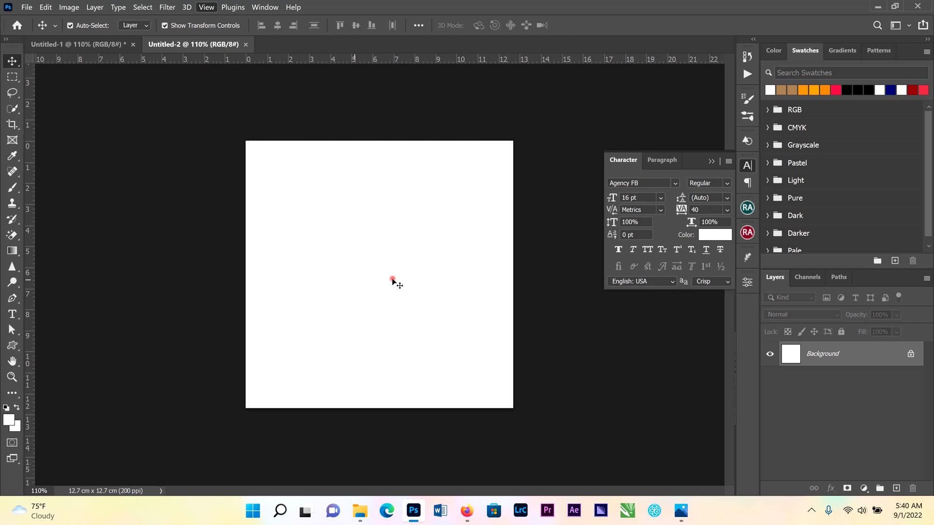
Place the 14.jpg image from the Desktop into the document and commit the placement
scroll(393, 281, up, 2)
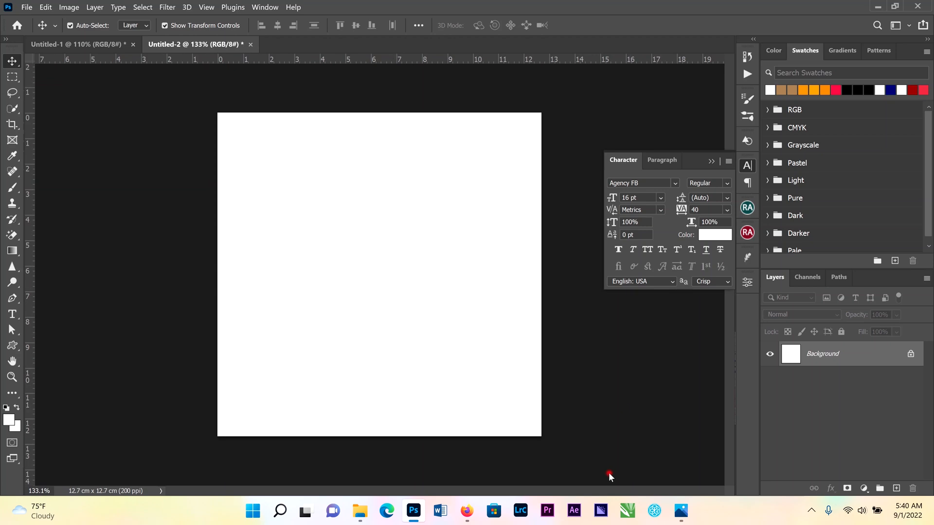
click(360, 510)
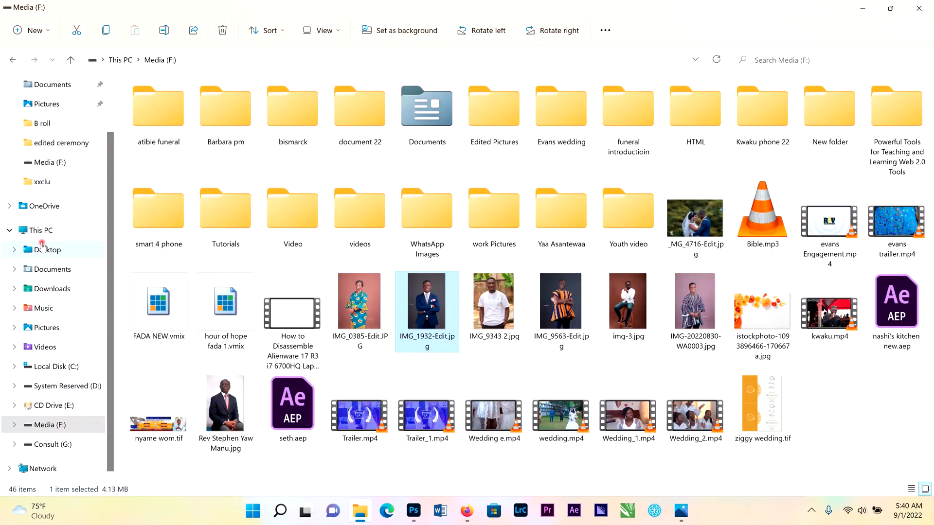
click(45, 249)
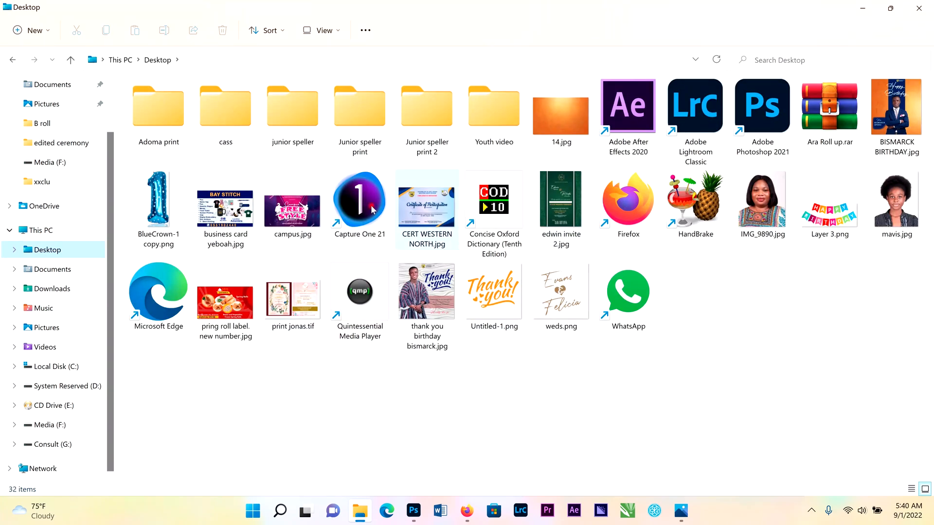
click(566, 126)
drag(545, 8, 487, 24)
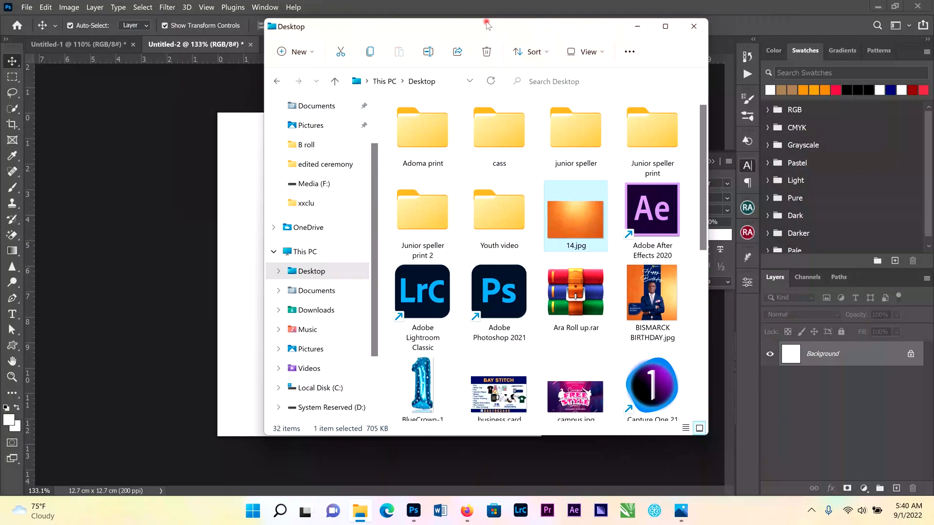
drag(577, 217, 237, 299)
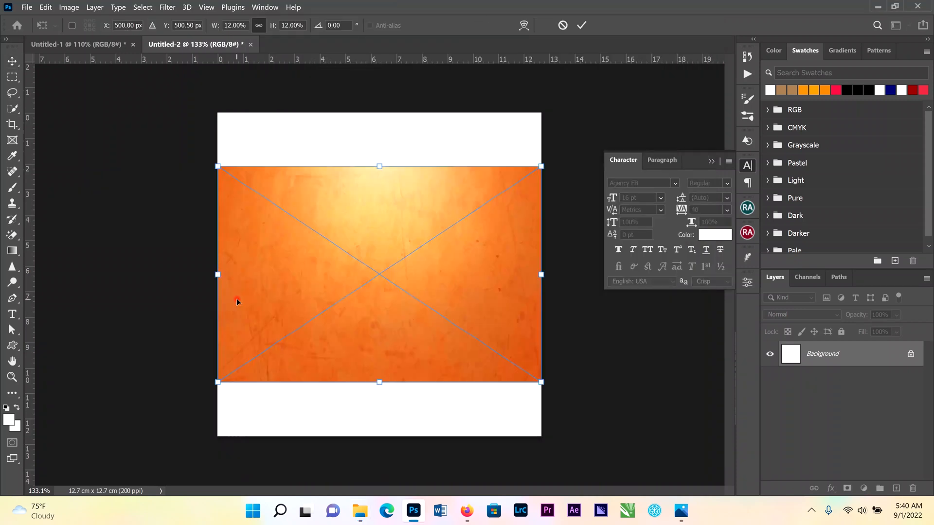
click(580, 25)
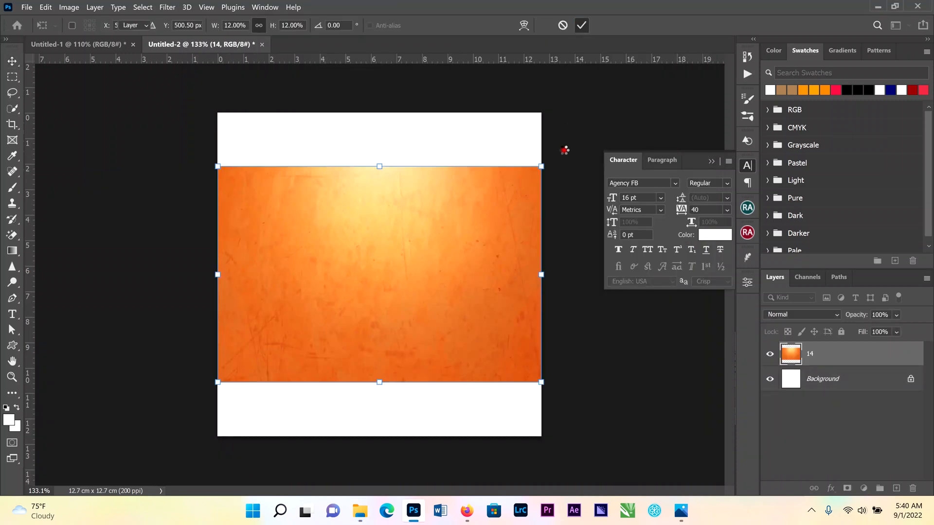
Rotate the placed orange image 90 degrees and apply the transform
click(542, 167)
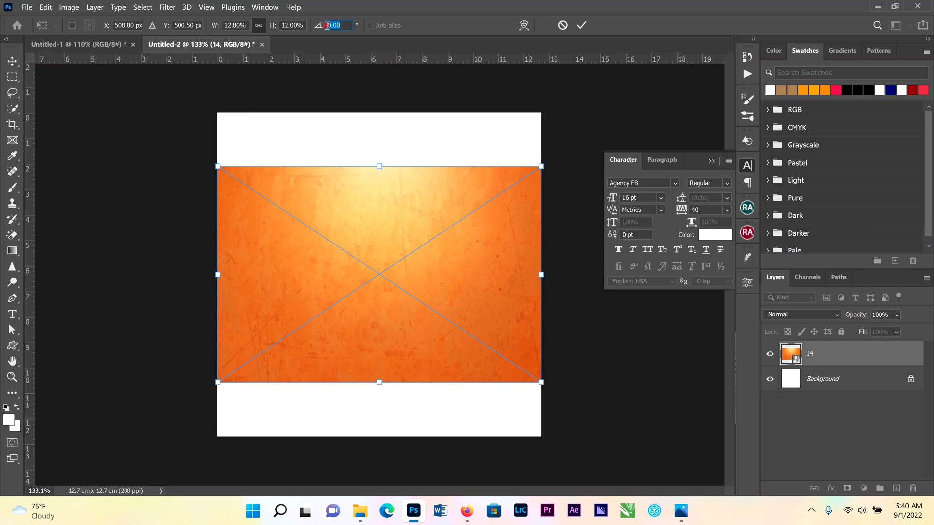
text(90)
key(Return)
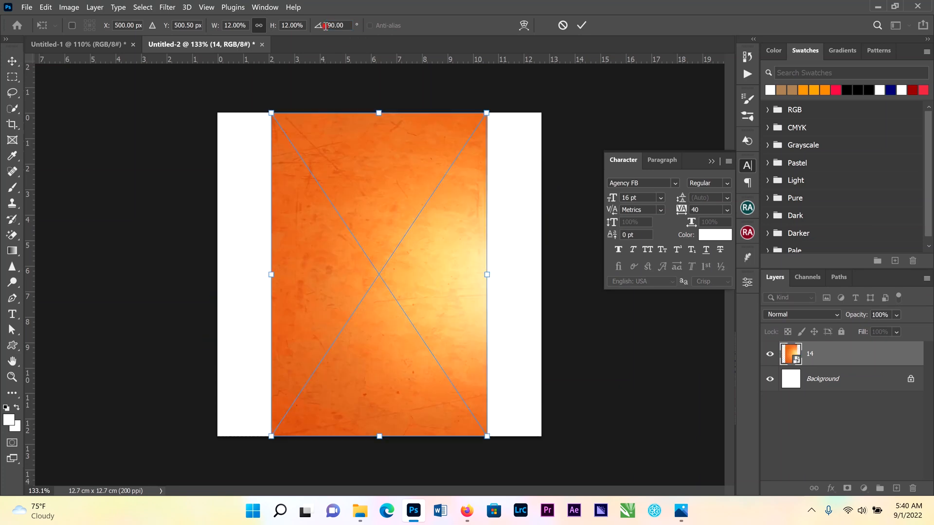
click(582, 25)
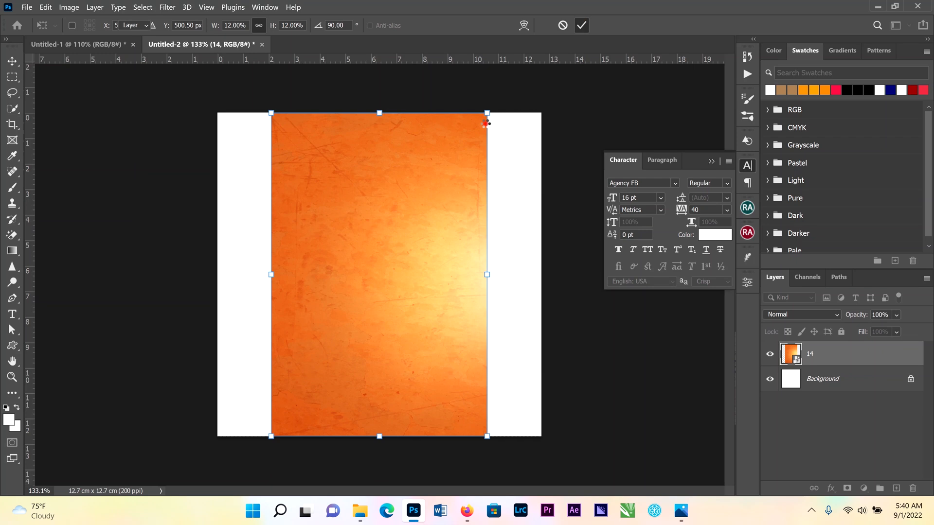
Scale and reposition the rotated orange image so it covers the whole canvas
drag(517, 102, 547, 75)
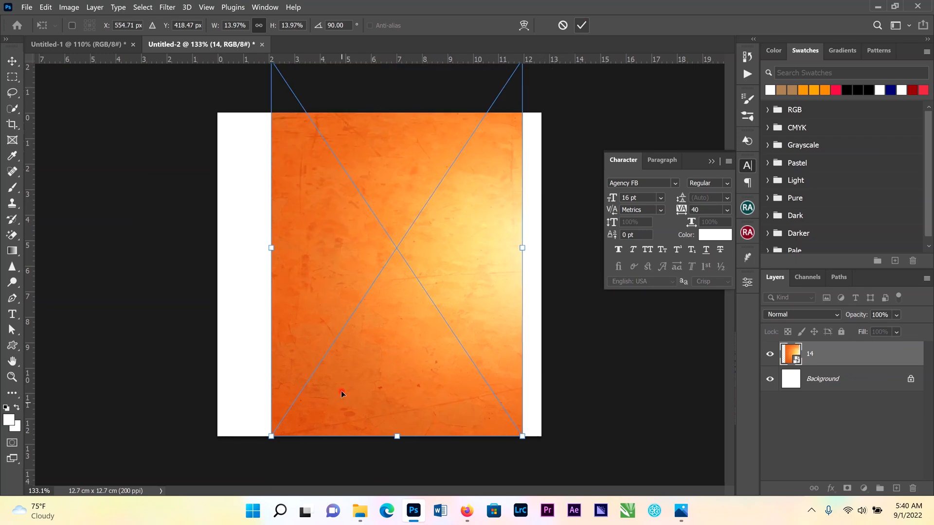
drag(393, 311, 391, 338)
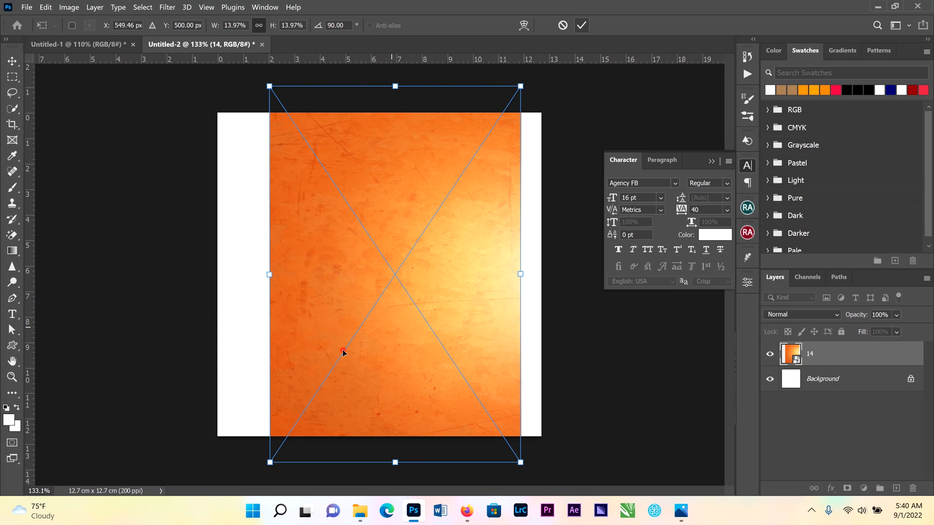
drag(270, 274, 217, 277)
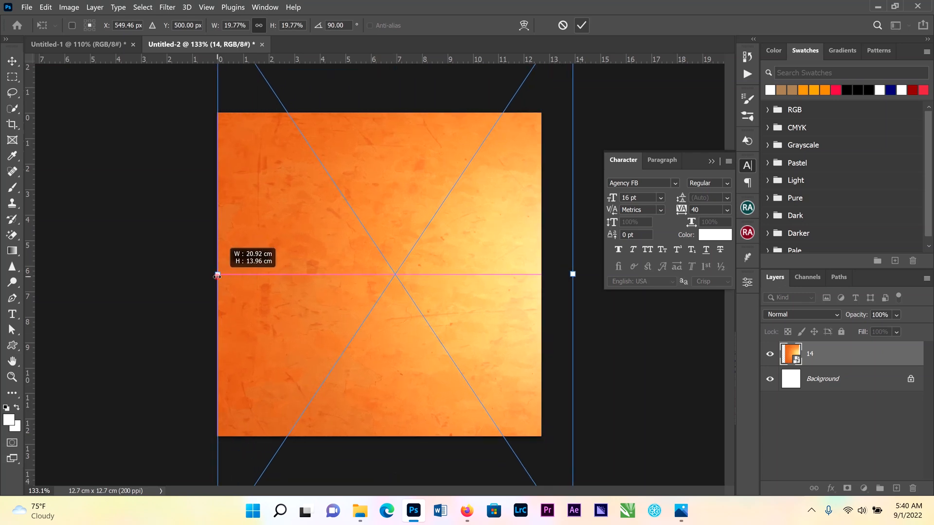
key(Return)
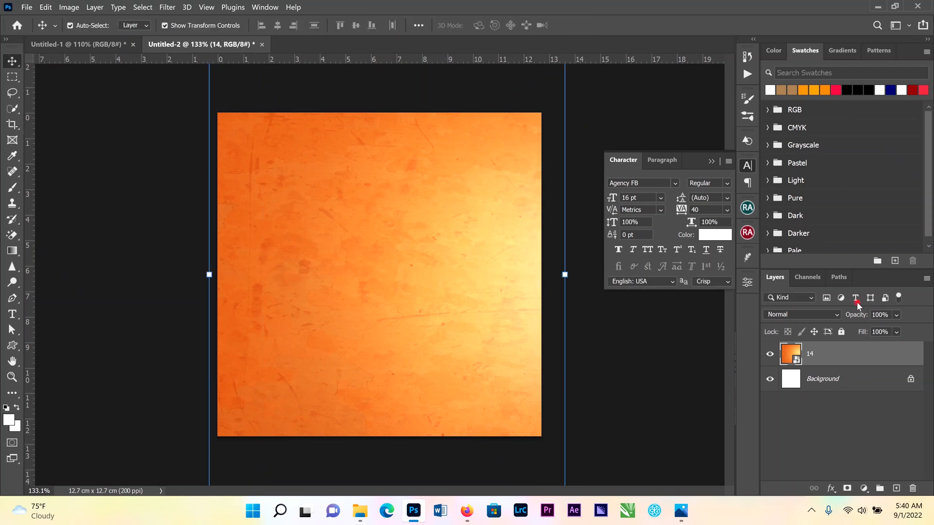
Lock the orange image layer and draw a tall rectangle about 3.9 cm wide by 13 cm high in the canvas centre
click(841, 332)
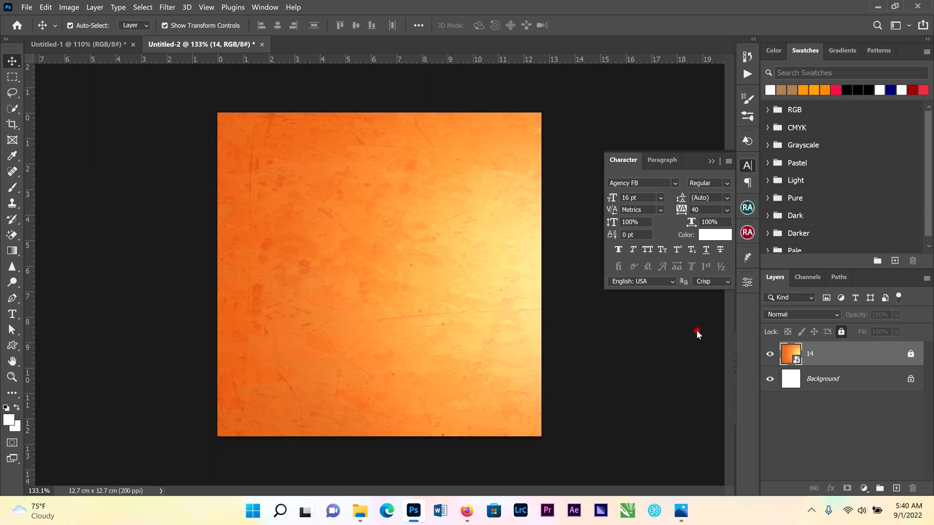
click(13, 345)
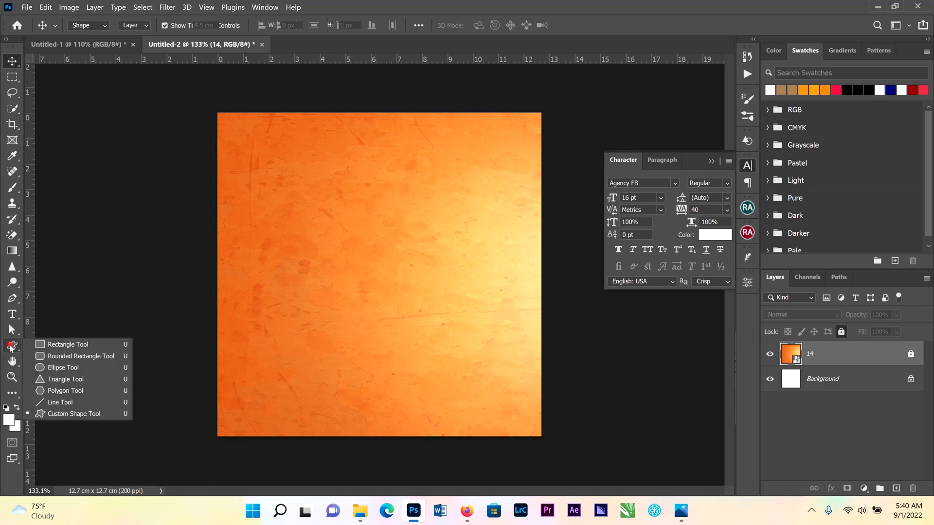
key(shift+u)
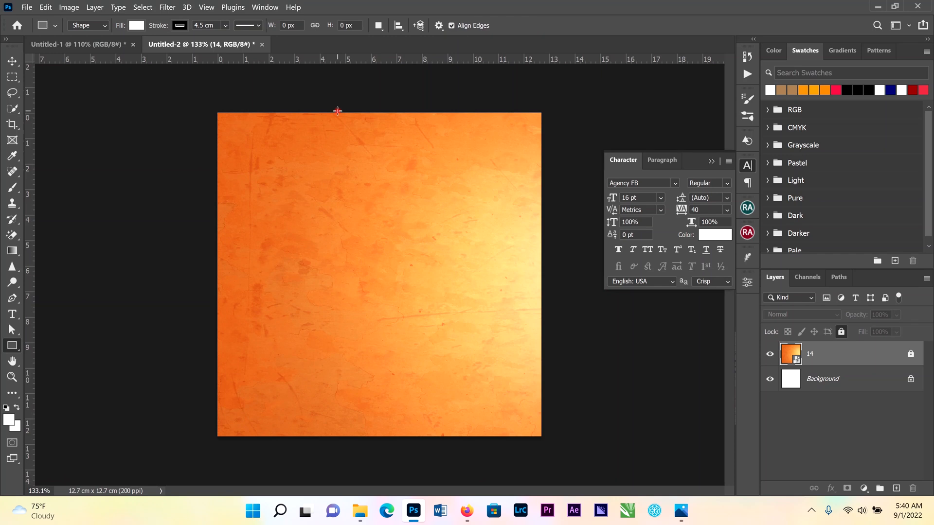
drag(330, 108, 429, 439)
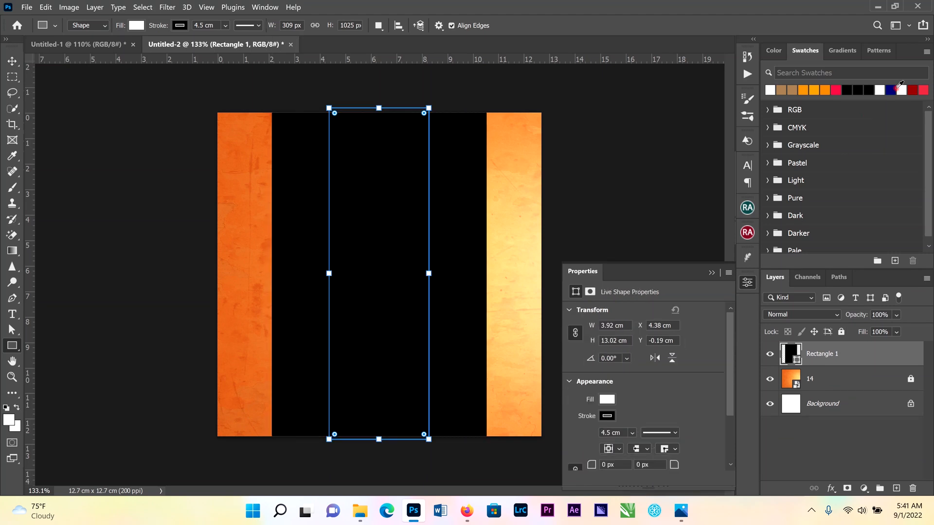
Set the rectangle's stroke to none
click(890, 90)
click(902, 90)
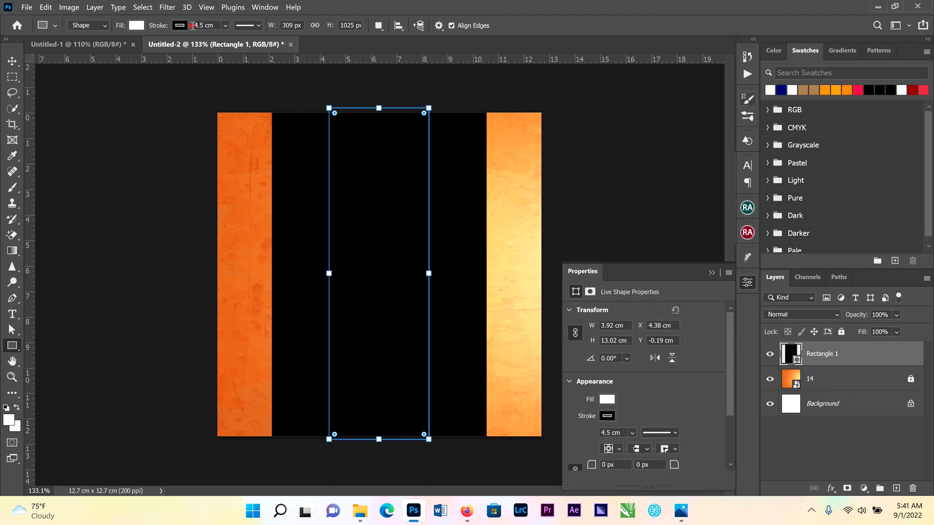
click(176, 26)
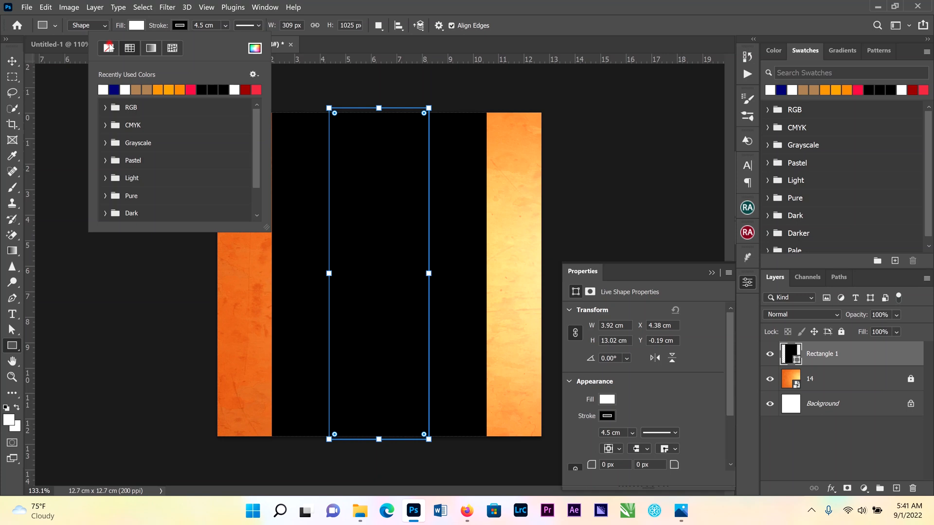
click(108, 47)
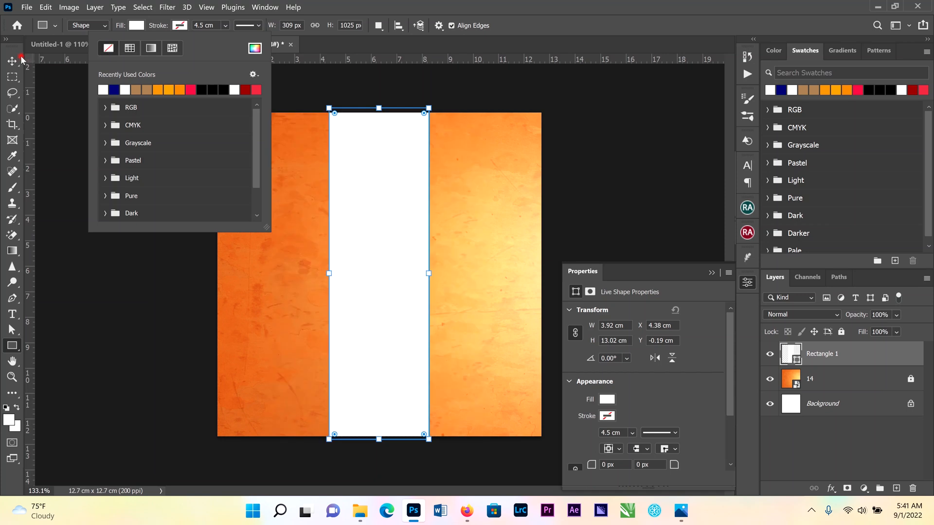
click(115, 90)
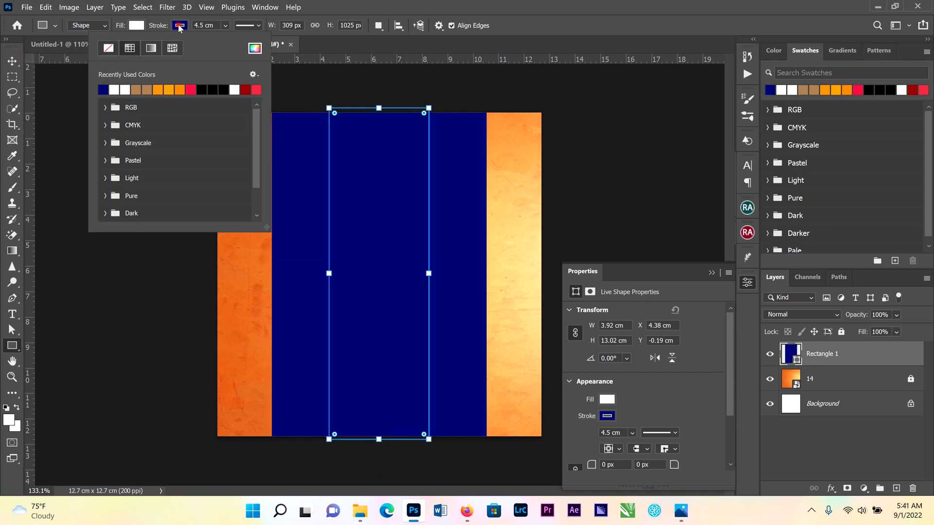
click(180, 27)
click(179, 27)
click(107, 49)
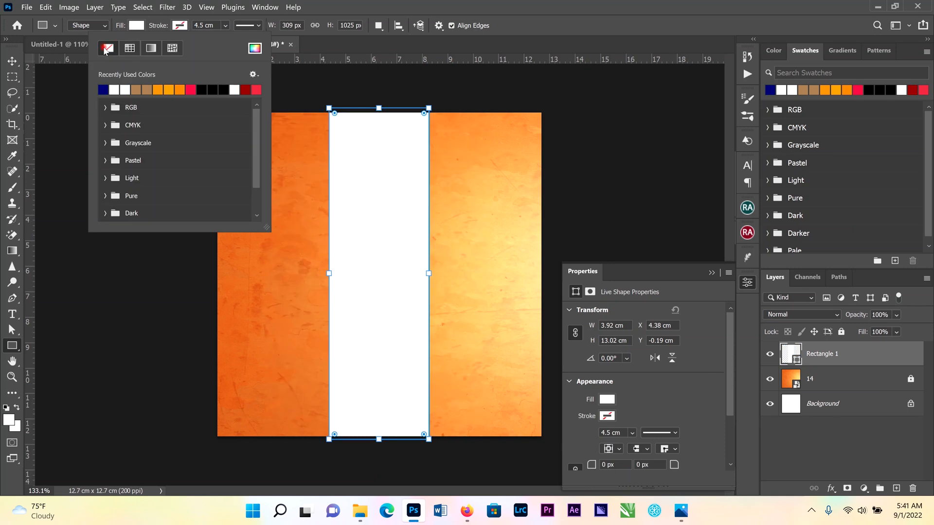
Fill the rectangle with the navy blue swatch
click(13, 61)
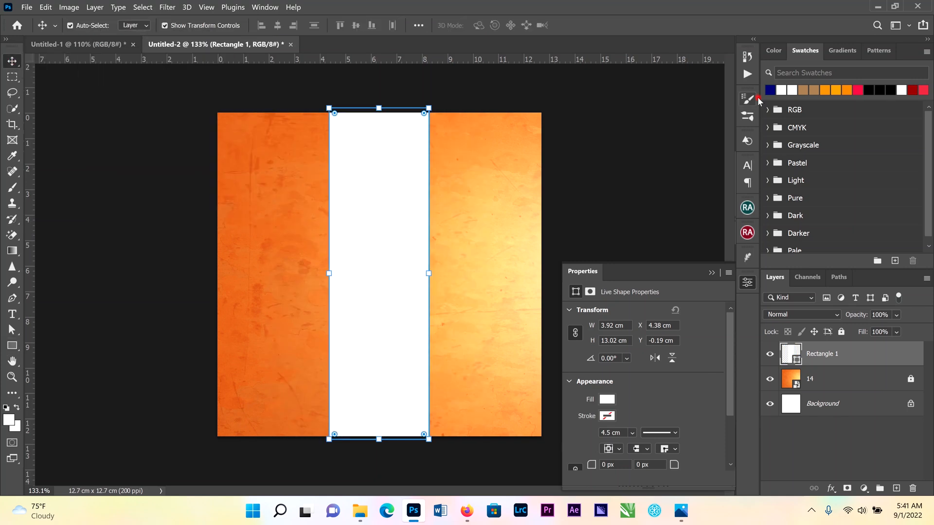
click(771, 87)
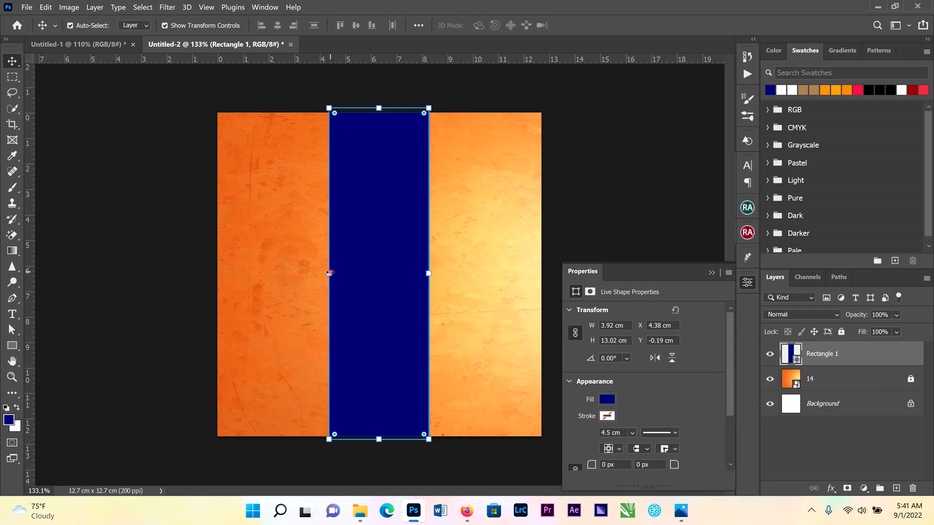
Free-transform the navy rectangle to widen it to about 4.1 cm and shift it slightly right
key(ctrl+t)
drag(329, 272, 325, 273)
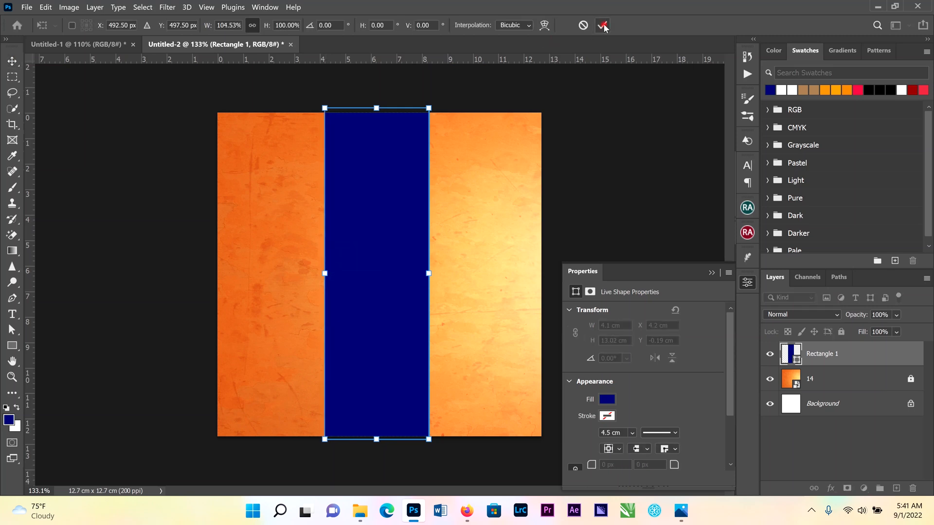
drag(388, 173, 394, 174)
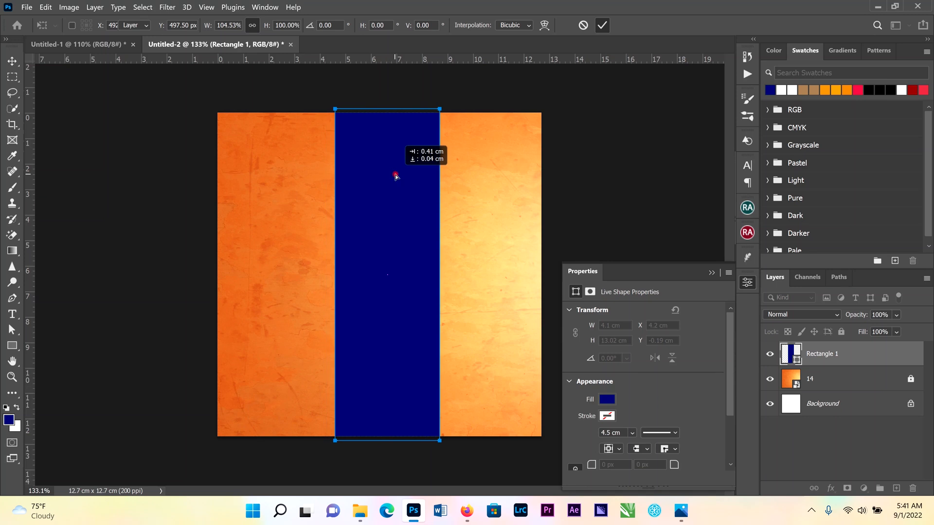
key(Return)
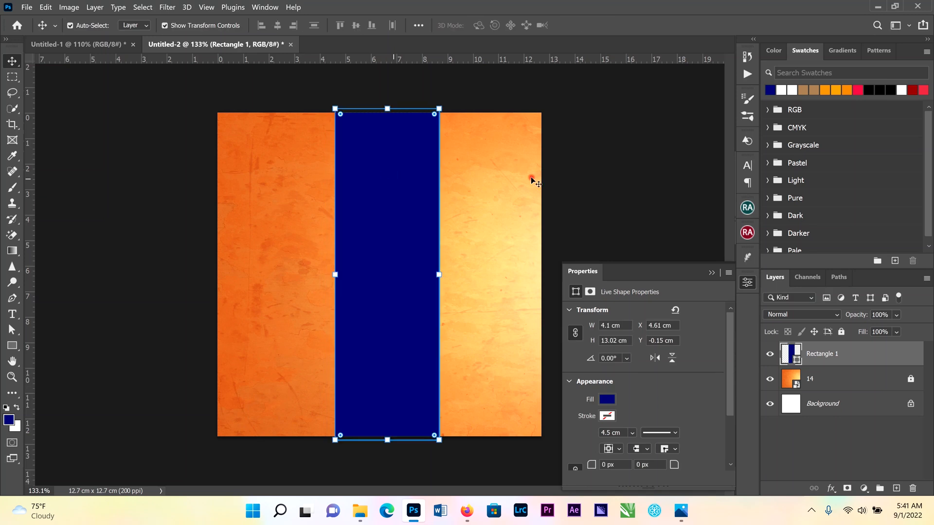
Nudge the navy rectangle slightly to the left and deselect it
key(Left)
key(Left)
key(Left)
key(Left)
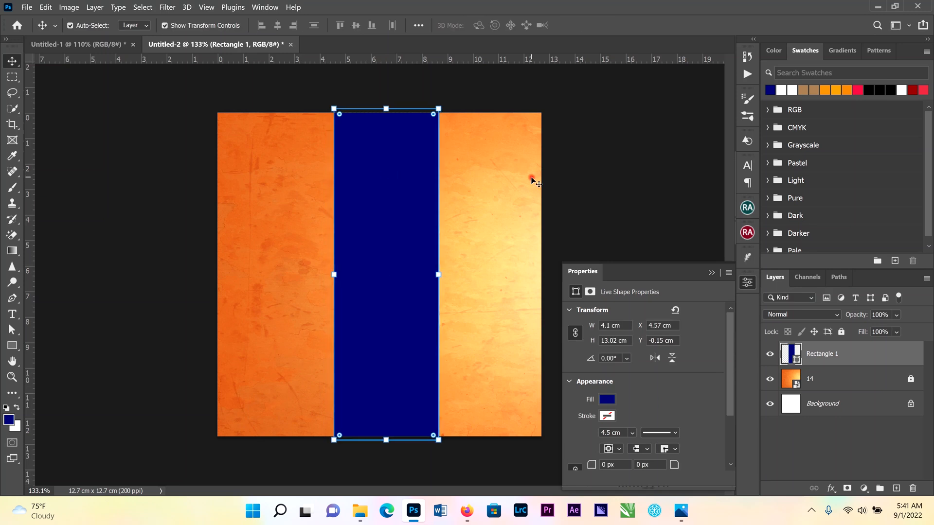
click(551, 257)
Place the IMG_1932-Edit.jpg portrait from the Media (F:) drive onto the canvas and commit it
click(360, 511)
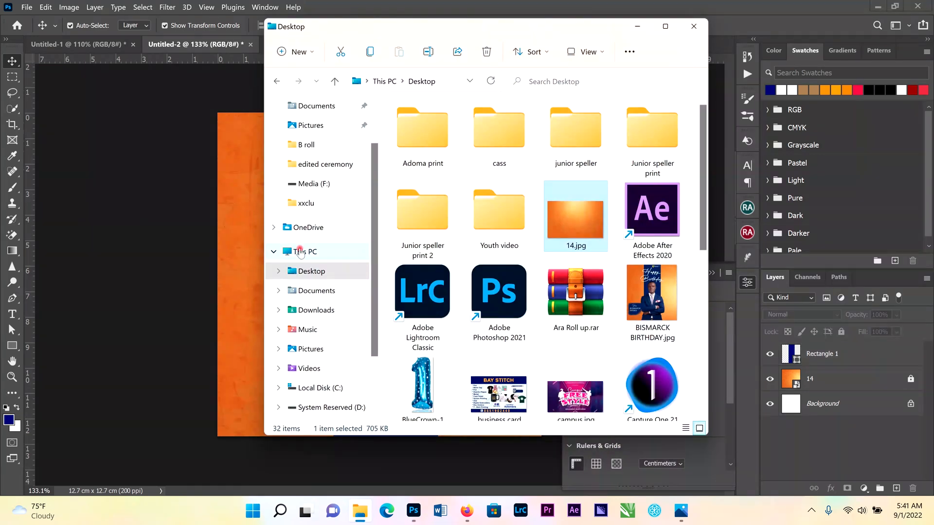
scroll(310, 360, down, 1)
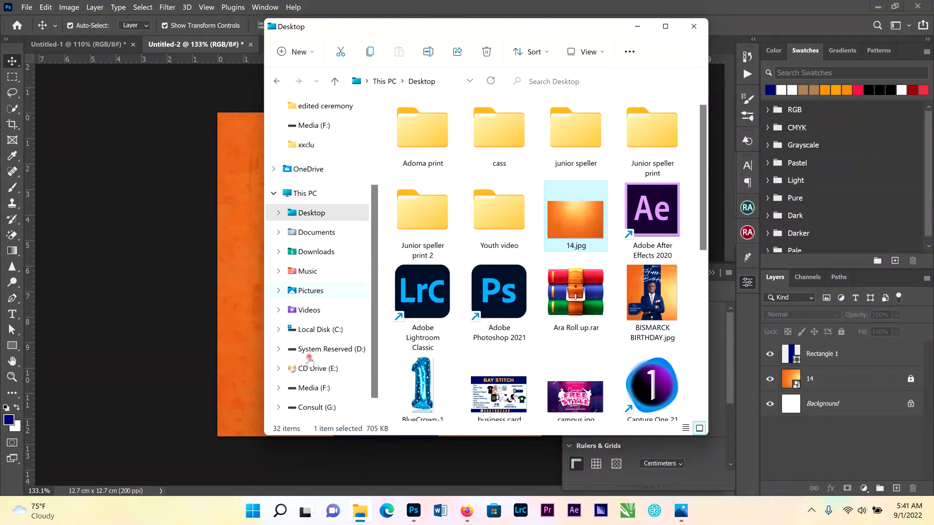
click(322, 407)
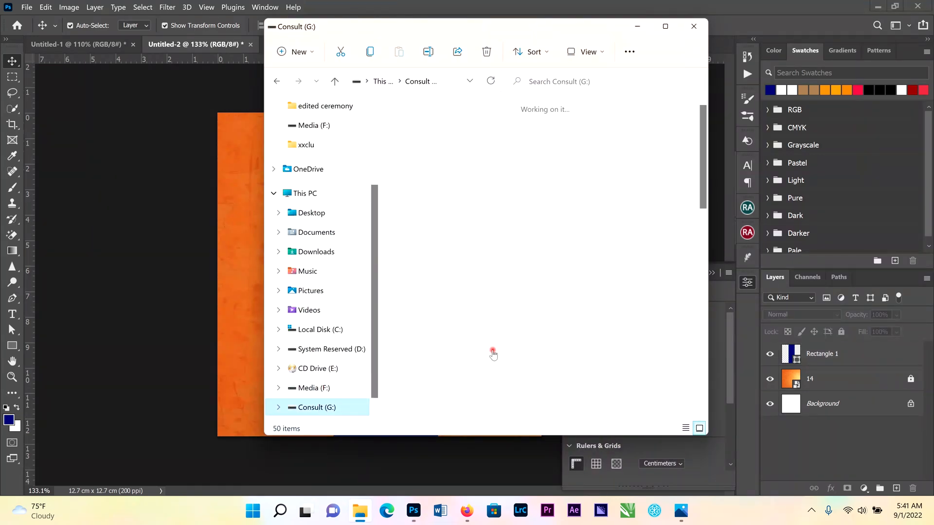
click(313, 387)
scroll(513, 302, down, 10)
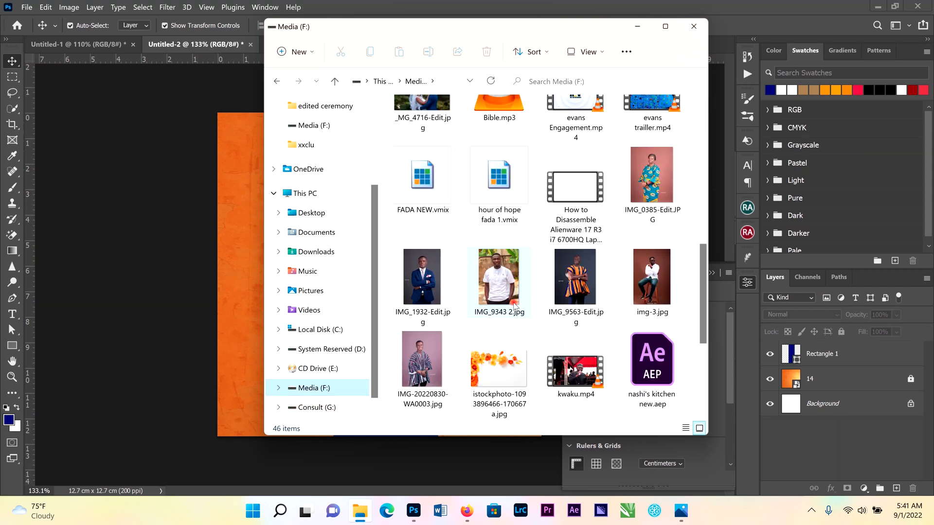
scroll(516, 304, up, 3)
drag(422, 227, 232, 273)
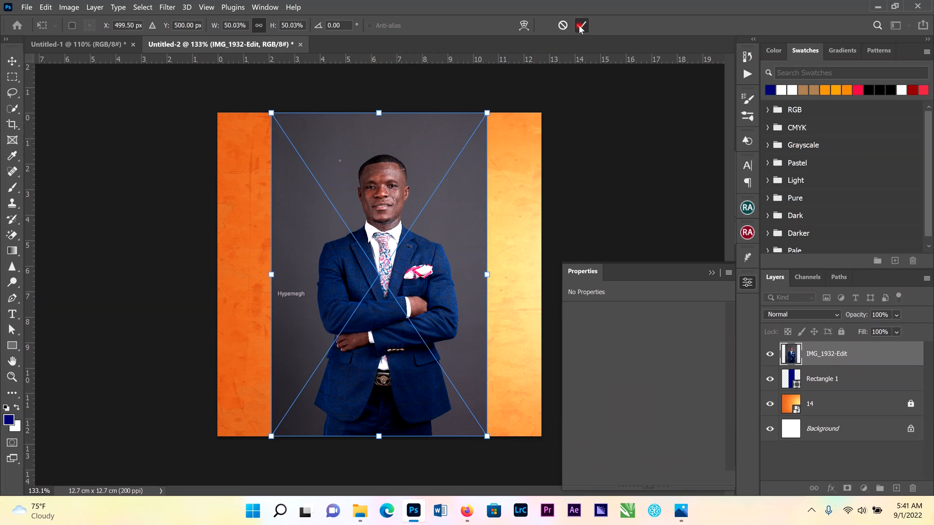
click(580, 28)
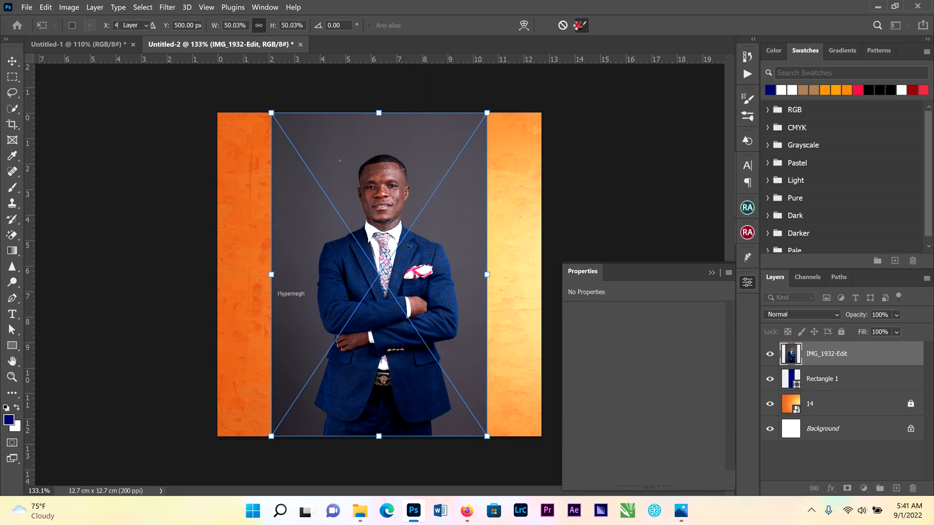
Select the subject in the portrait photo and zoom in on it
click(145, 8)
click(156, 137)
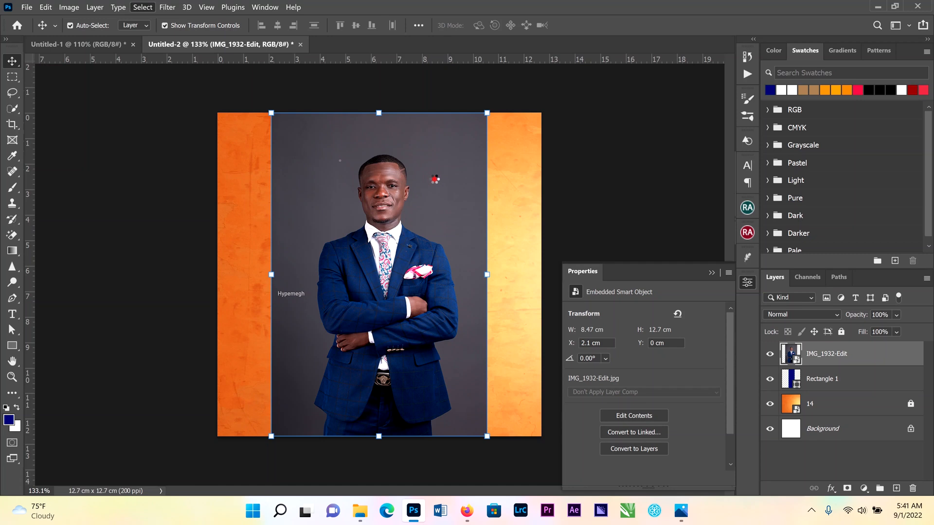
key(ctrl+plus)
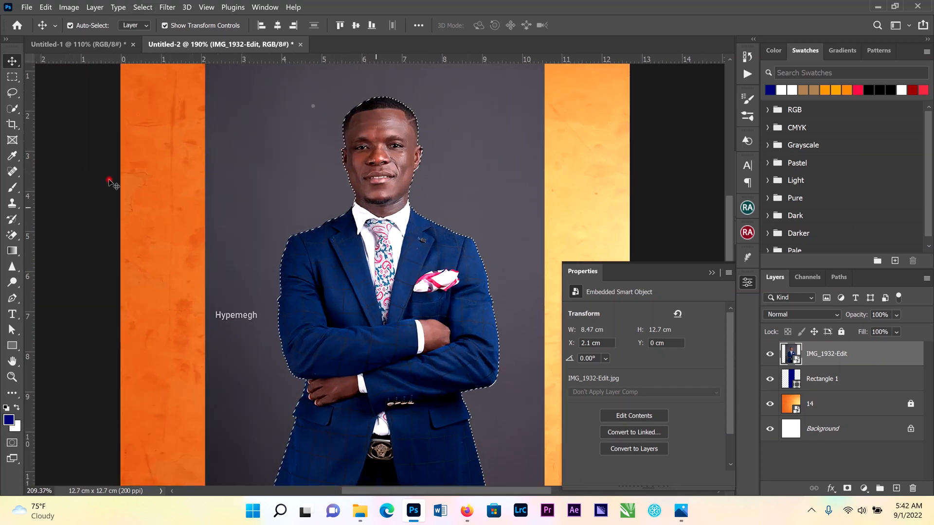
Copy the selected subject onto a new layer
click(12, 77)
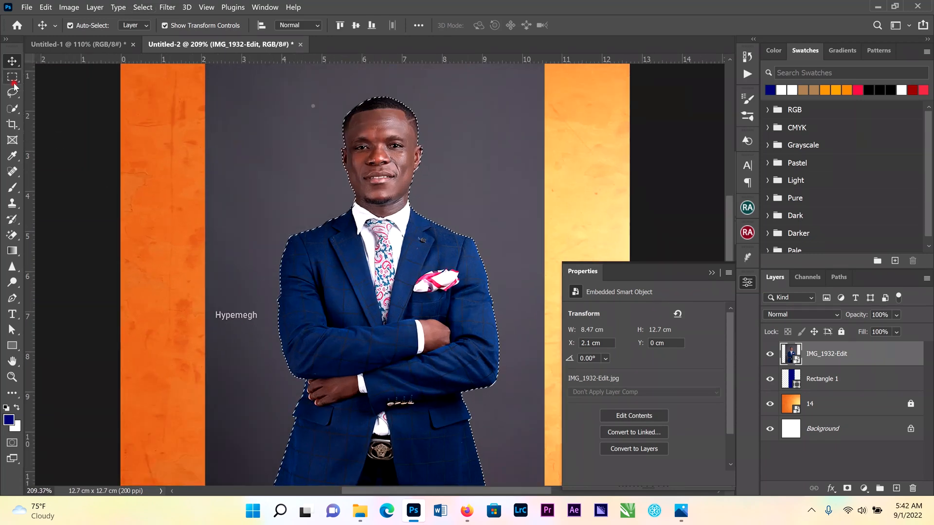
right_click(396, 159)
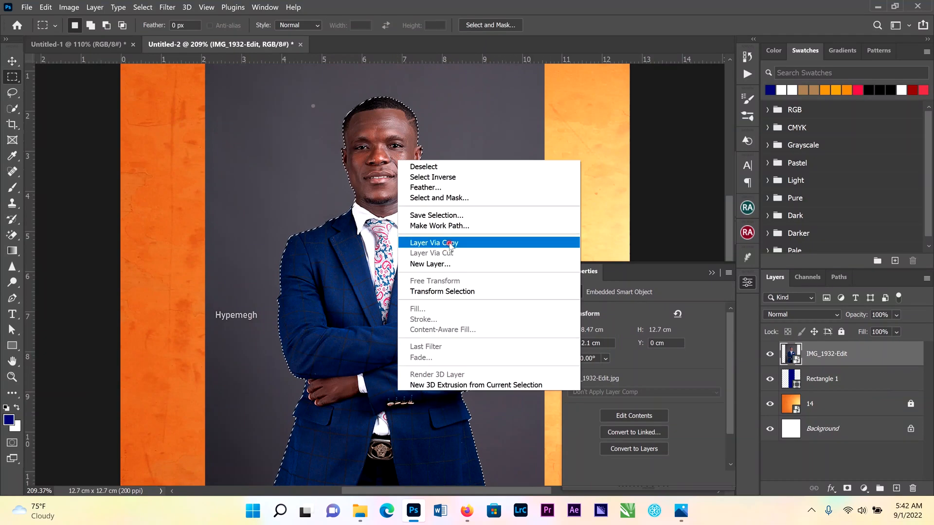
click(449, 243)
click(13, 61)
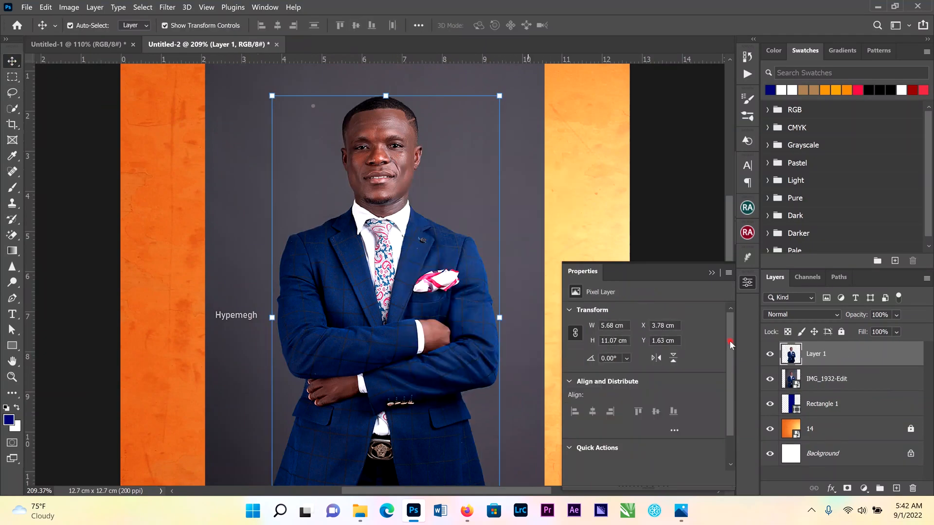
Delete the original IMG_1932-Edit photo layer
click(866, 383)
right_click(866, 383)
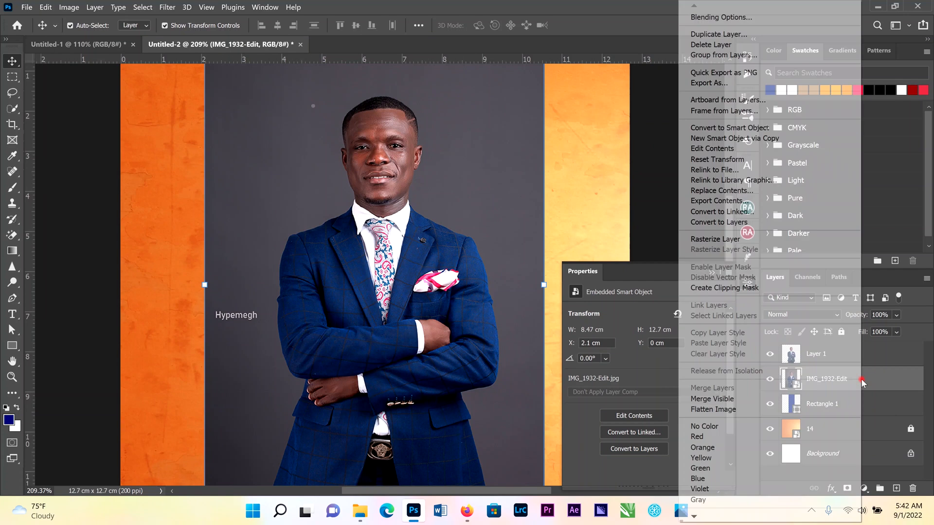
click(642, 6)
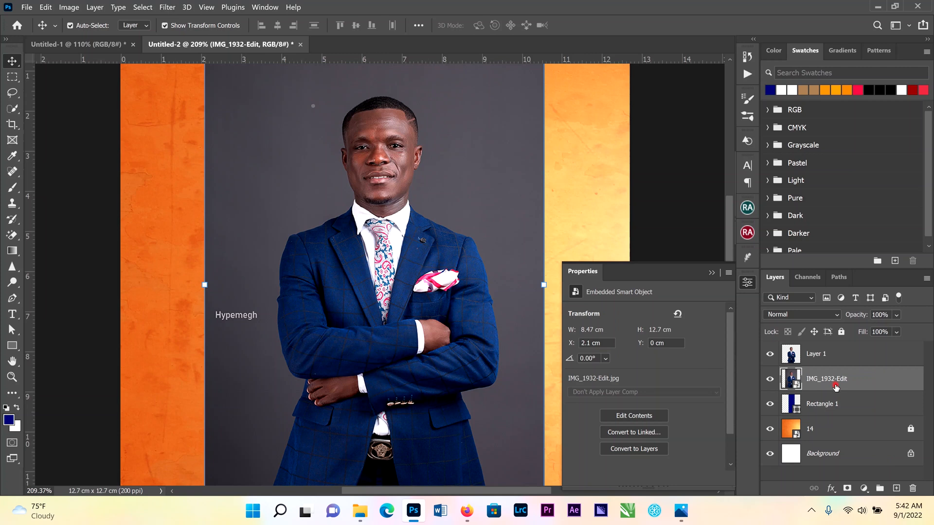
drag(825, 384, 913, 490)
Delete the navy Rectangle 1 layer and undo the deletion
click(913, 489)
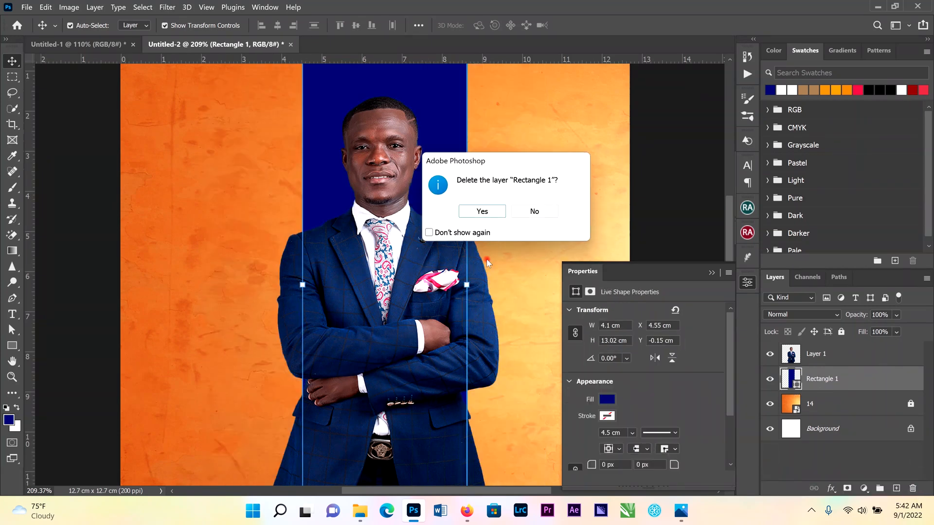
click(494, 212)
scroll(439, 251, down, 2)
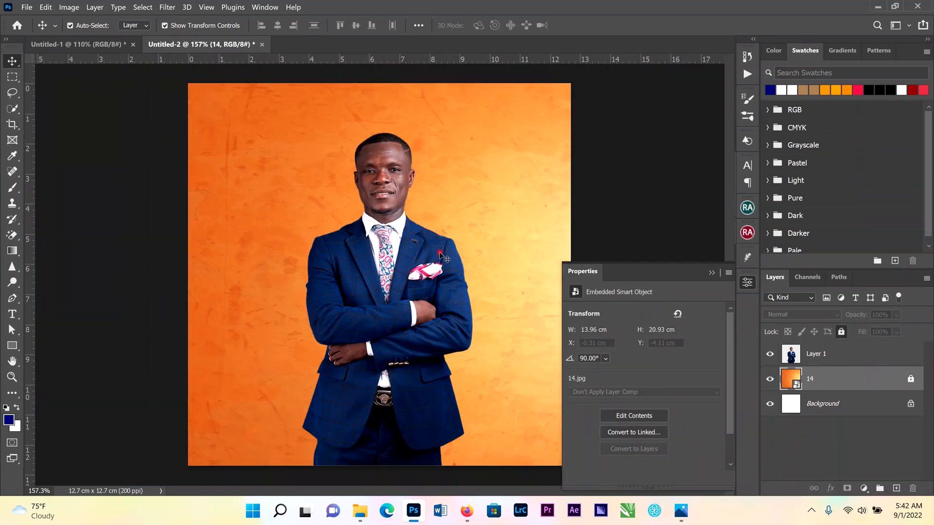
key(ctrl+z)
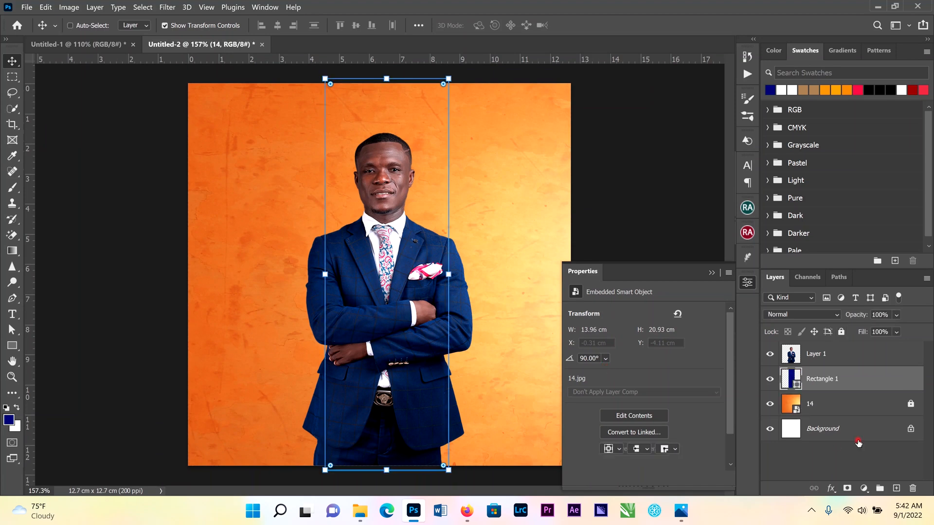
Move the cut-out portrait layer slightly down on the canvas
click(586, 193)
scroll(418, 265, down, 2)
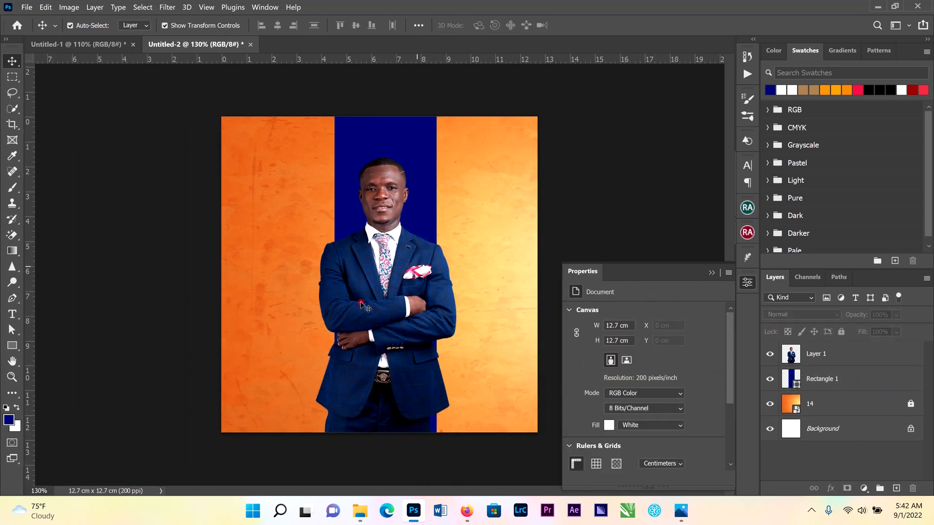
click(384, 238)
drag(385, 238, 380, 257)
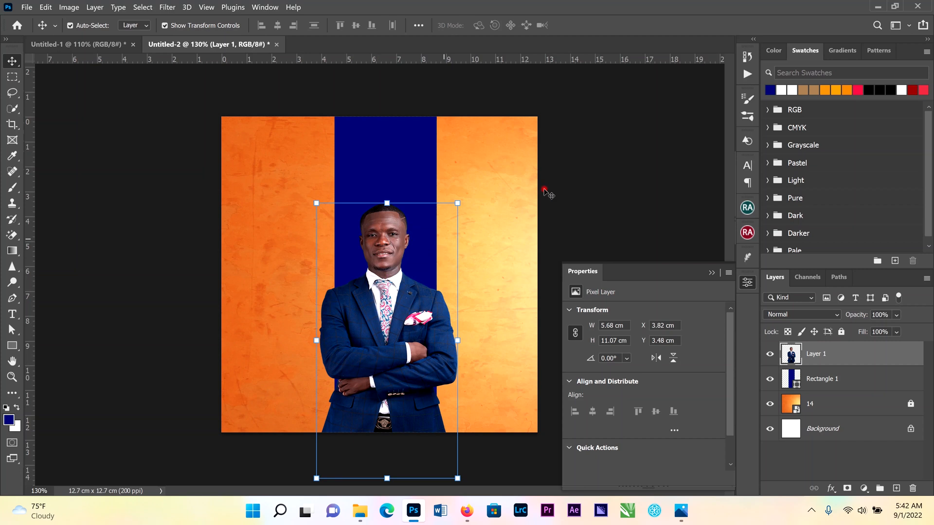
click(567, 183)
scroll(421, 370, up, 1)
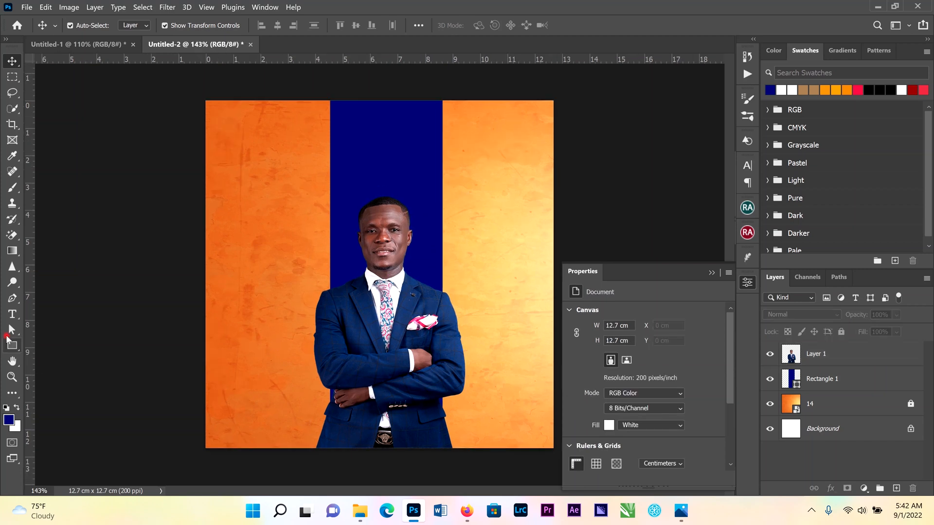
Draw a rectangle about 4 cm by 2.1 cm near the canvas's lower-left corner
click(11, 345)
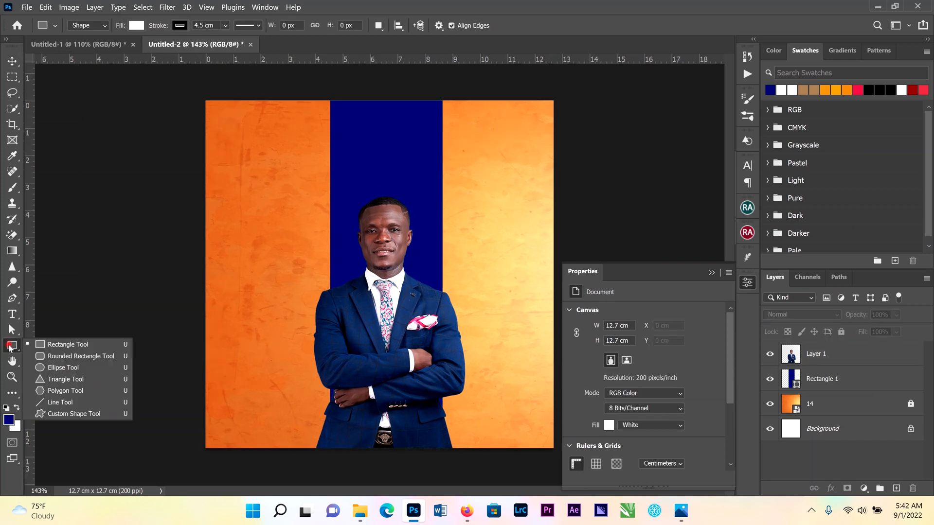
click(58, 345)
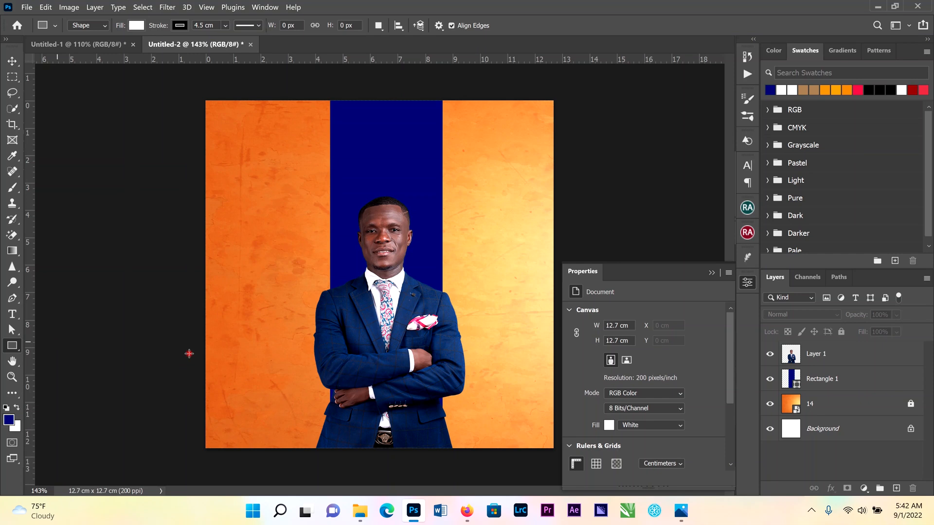
mouse_move(232, 357)
mouse_down()
mouse_move(287, 393)
mouse_move(303, 419)
mouse_move(341, 414)
mouse_up()
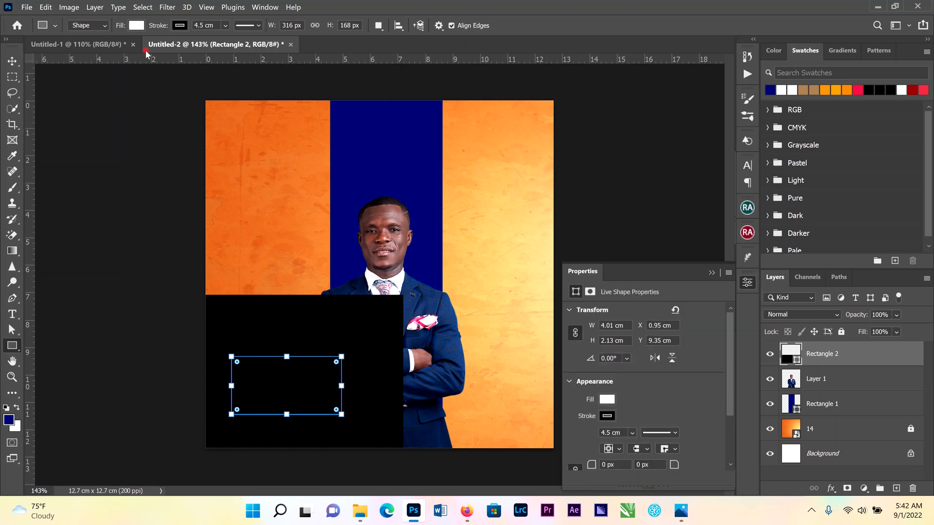
Set the new rectangle's stroke to no color
click(177, 26)
click(108, 48)
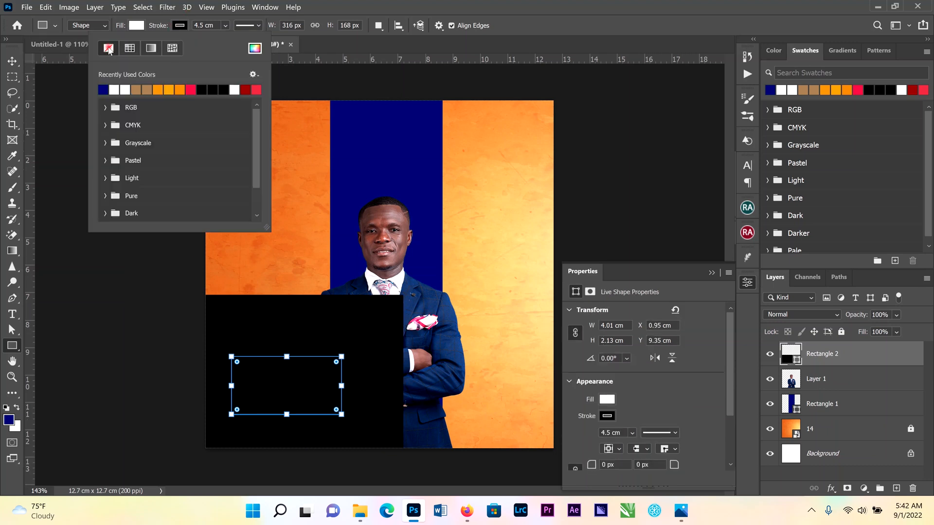
click(104, 89)
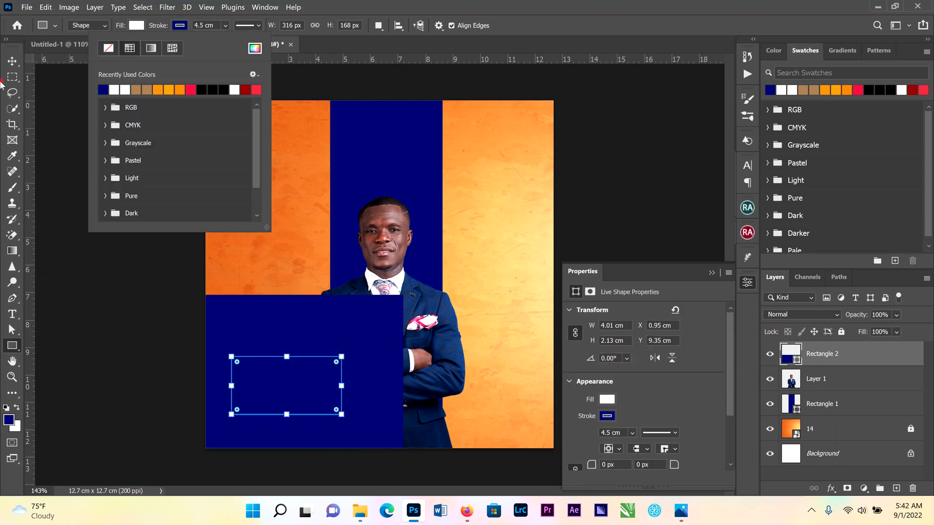
click(182, 27)
click(180, 27)
click(110, 48)
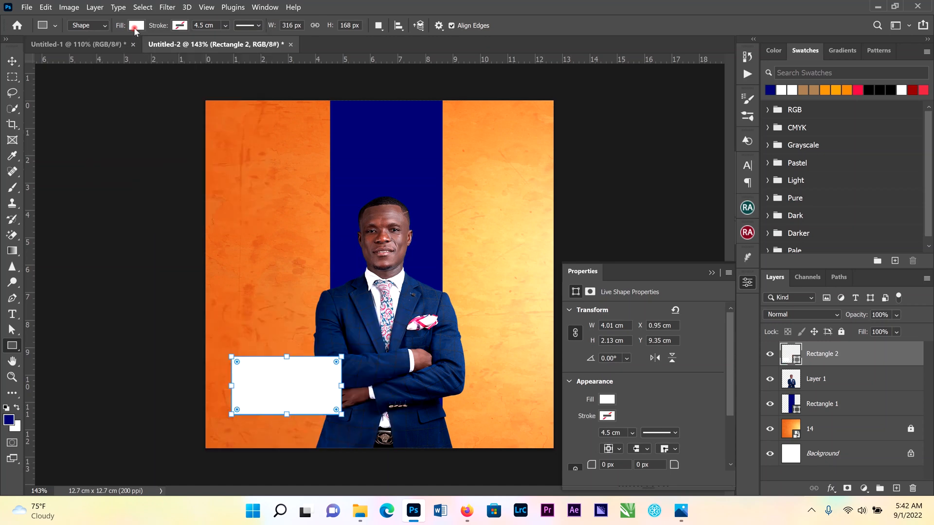
Fill the new rectangle with the navy blue swatch
click(135, 27)
click(135, 28)
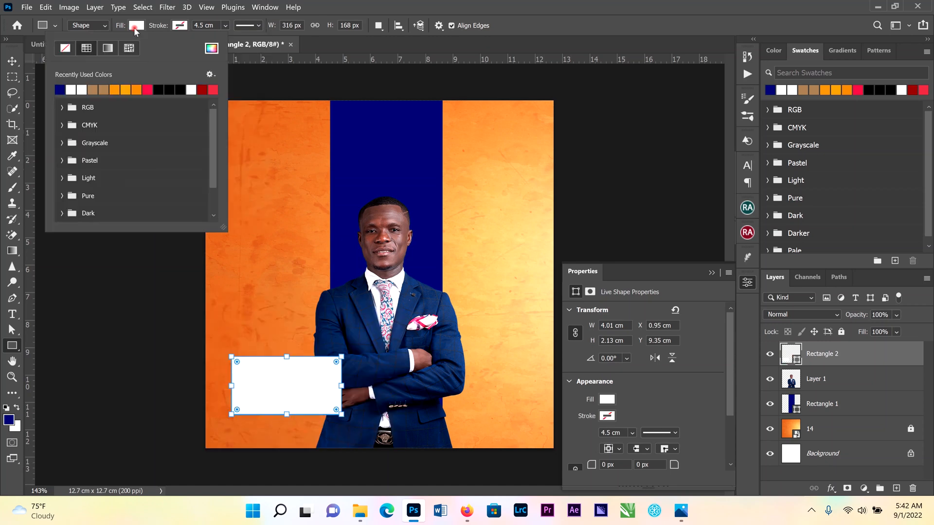
click(60, 89)
key(Return)
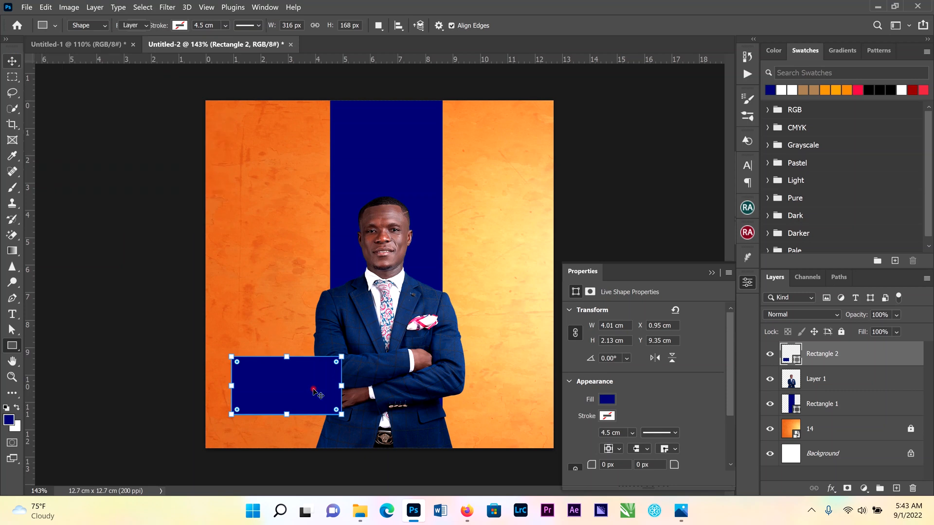
Free-transform the rectangle to about 3.07 cm by 2.32 cm in the lower-left corner
drag(279, 389, 274, 387)
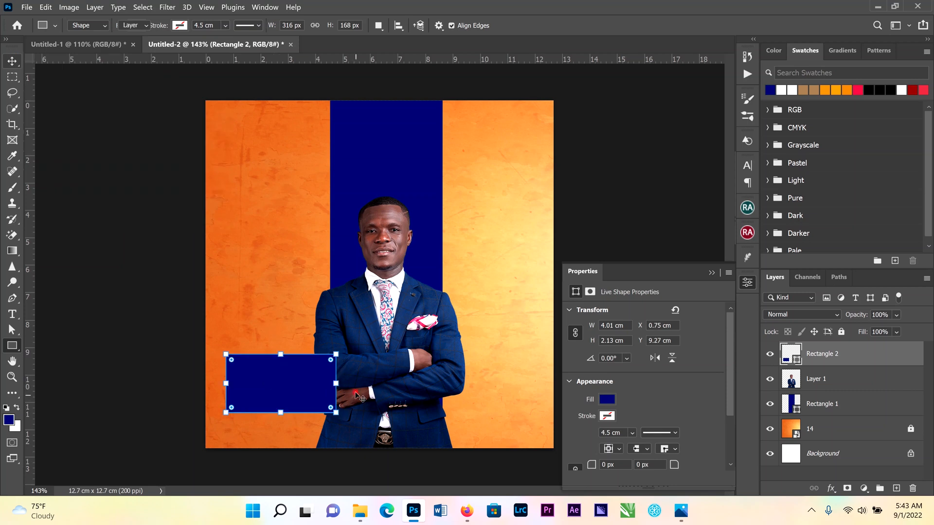
key(ctrl+t)
drag(336, 384, 319, 385)
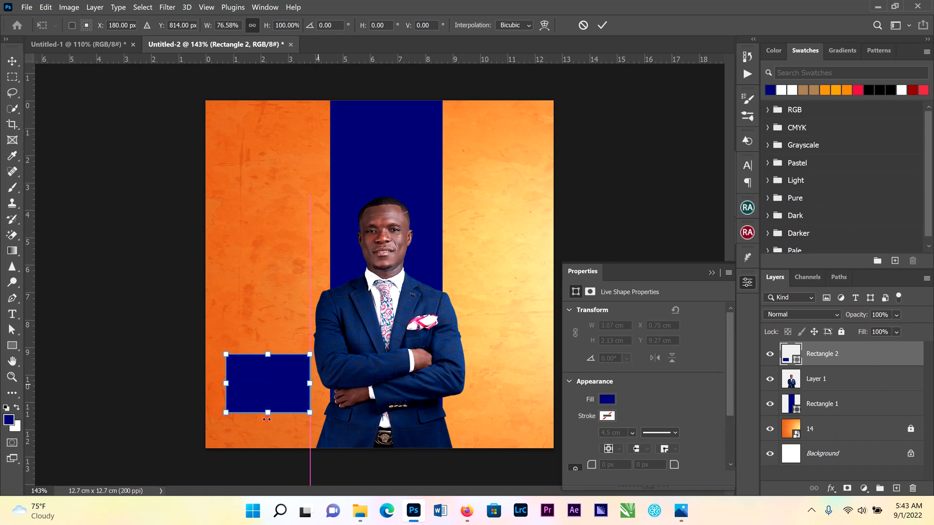
drag(268, 411, 268, 418)
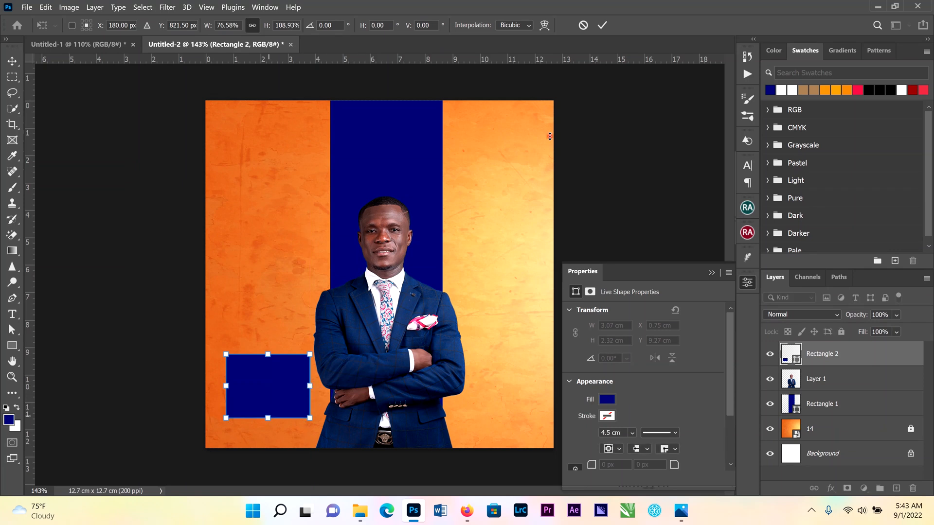
click(603, 28)
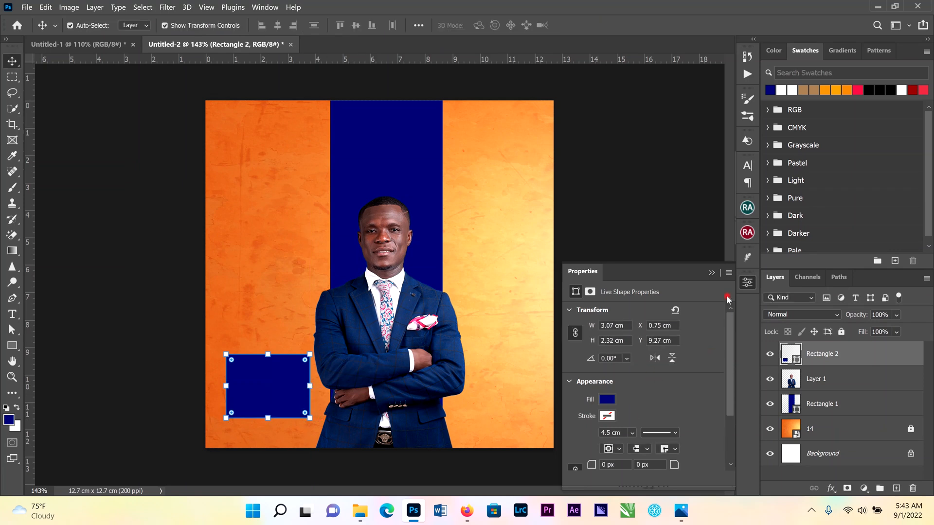
Round all the rectangle's corners to a 41 px radius
scroll(730, 325, down, 2)
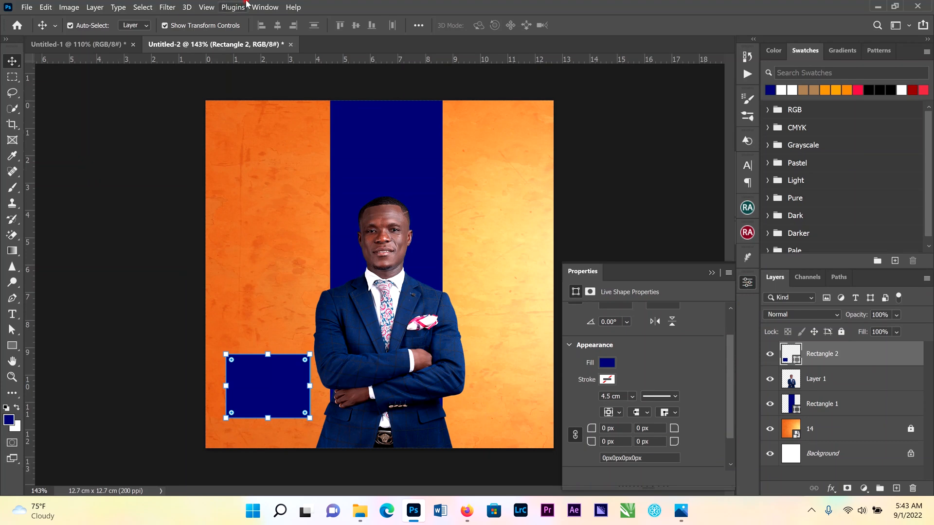
click(265, 7)
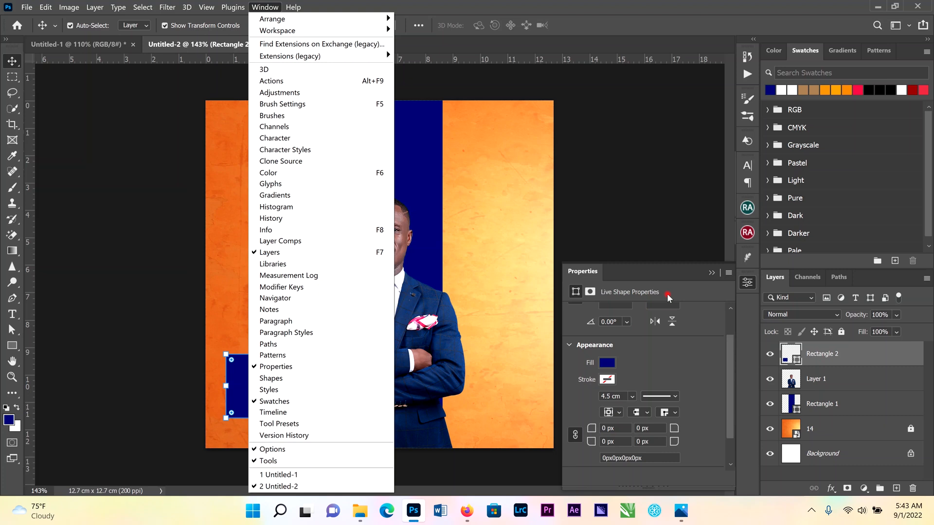
click(694, 276)
drag(735, 385, 723, 389)
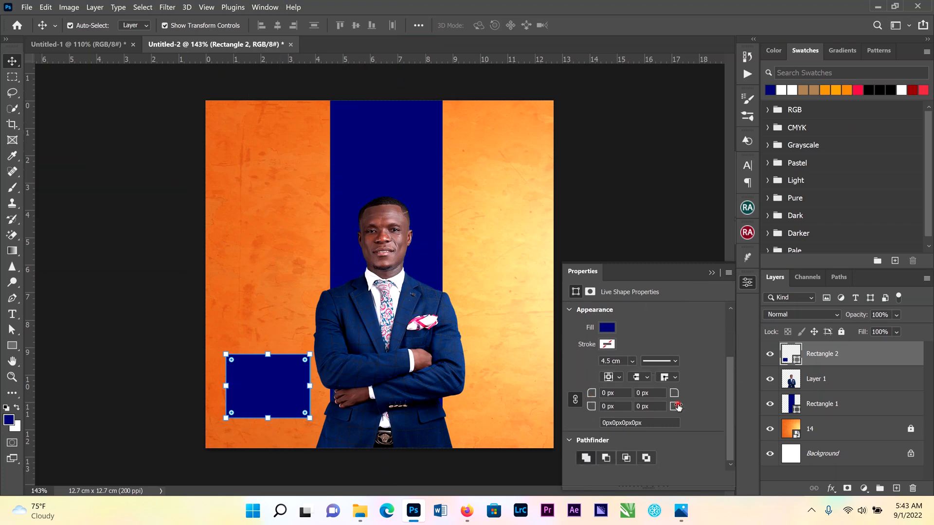
drag(685, 410, 699, 404)
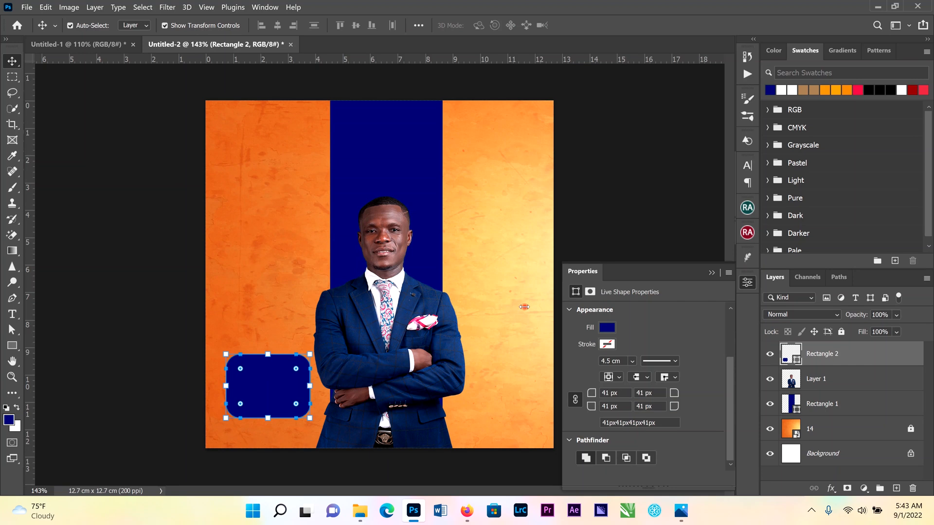
click(131, 374)
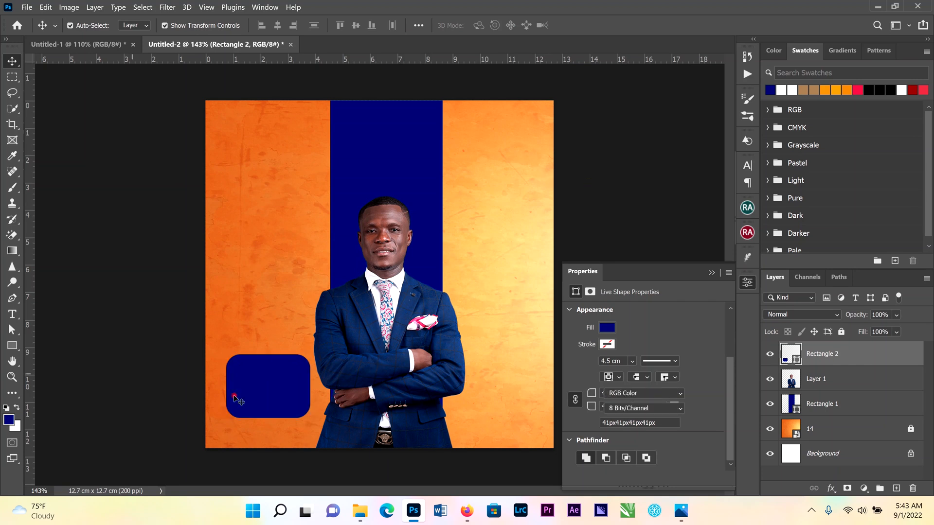
click(276, 396)
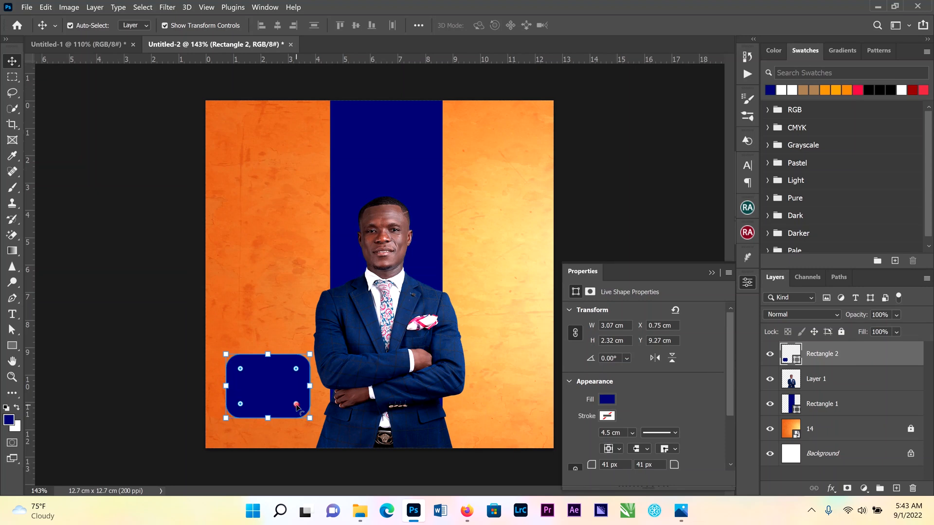
Increase the roundness of the rectangle's bottom-right corner
drag(297, 405, 312, 374)
key(ctrl+t)
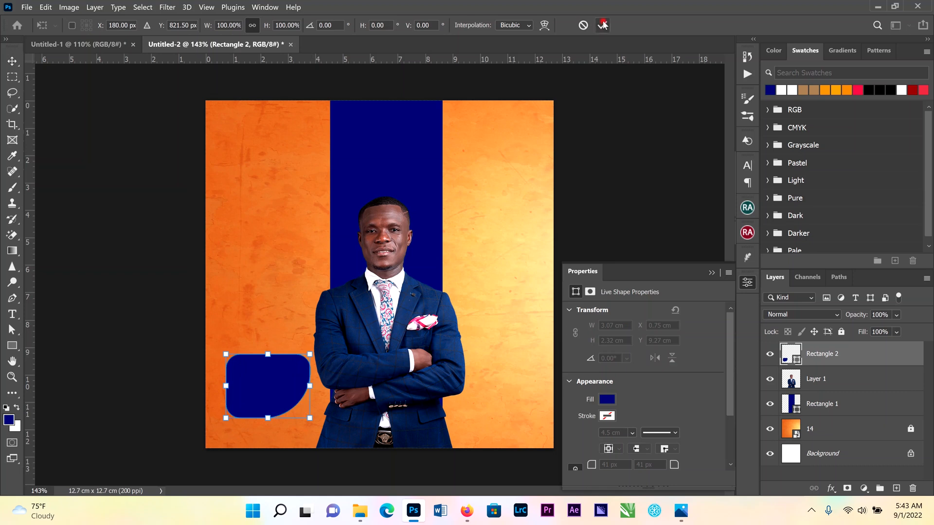
click(602, 25)
click(13, 60)
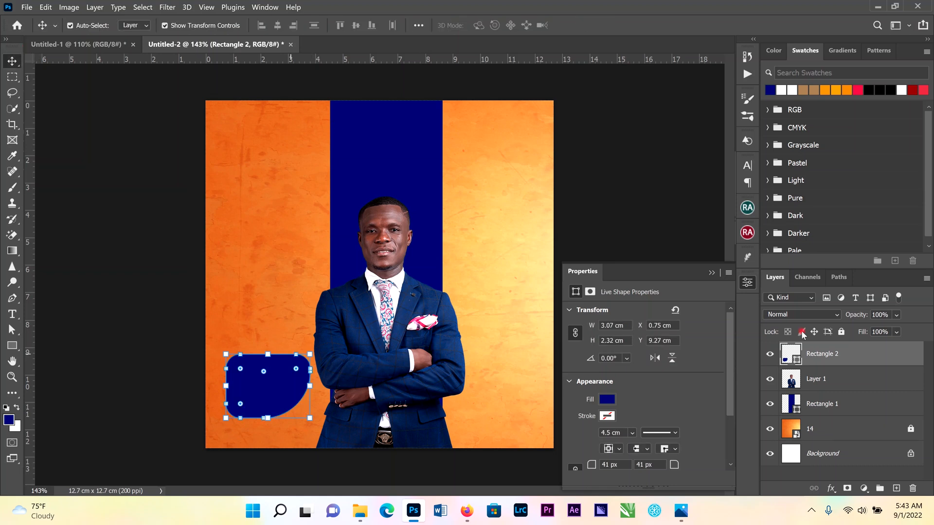
Duplicate the rounded rectangle layer as Rectangle 2 copy
right_click(841, 350)
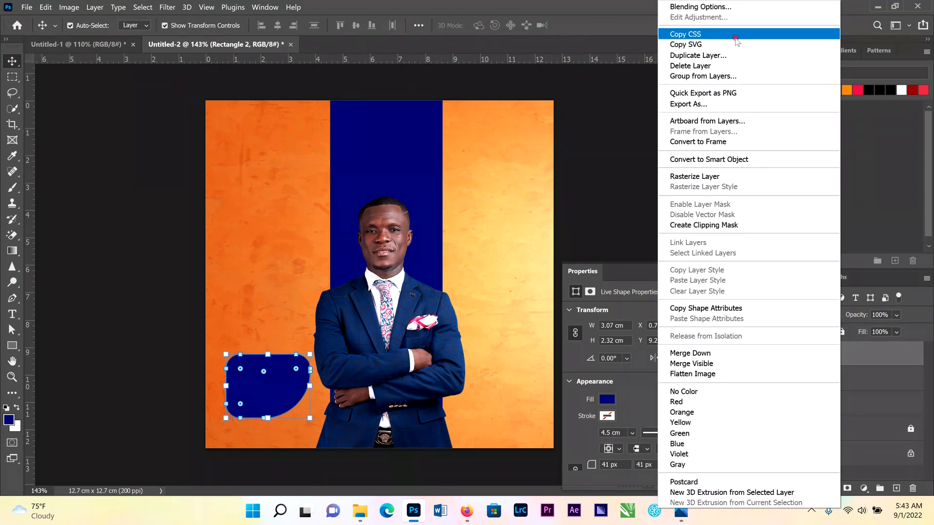
click(740, 57)
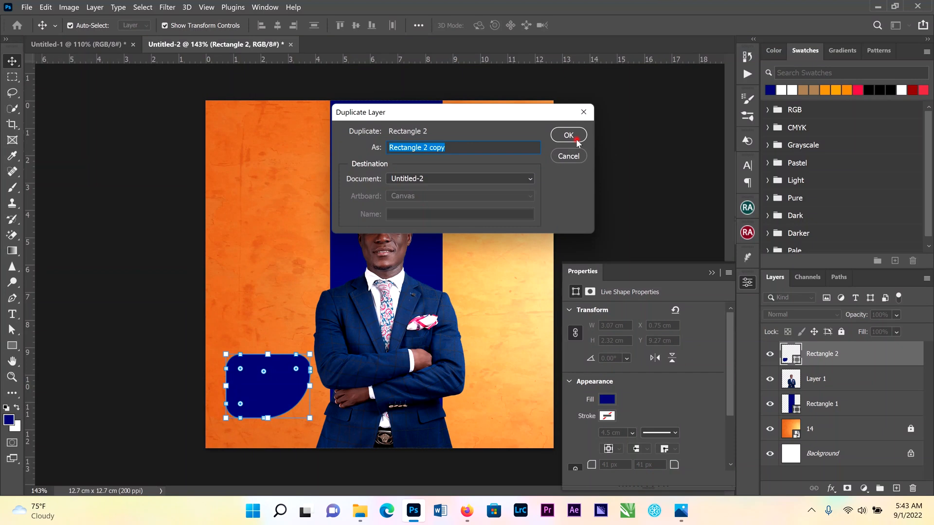
click(577, 140)
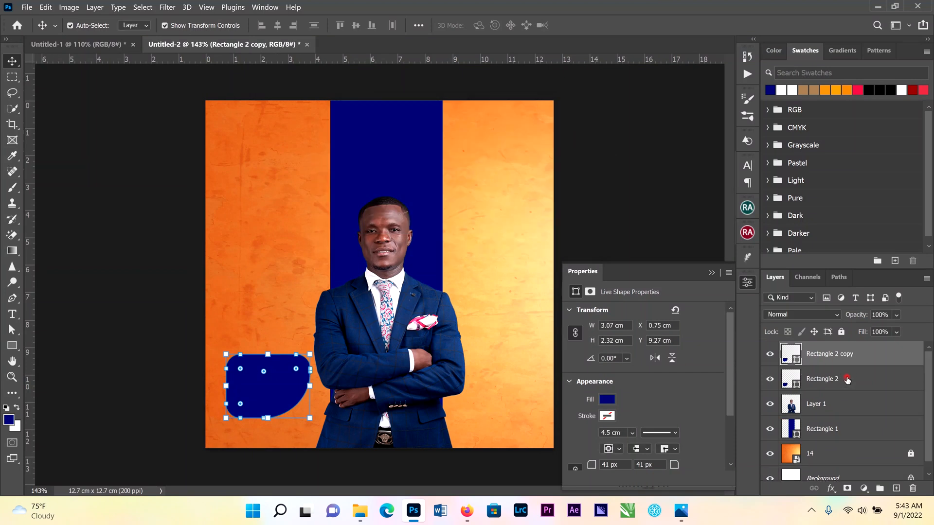
Scale the Rectangle 2 copy shape down to about 91% so it sits inside the original rounded rectangle
click(847, 380)
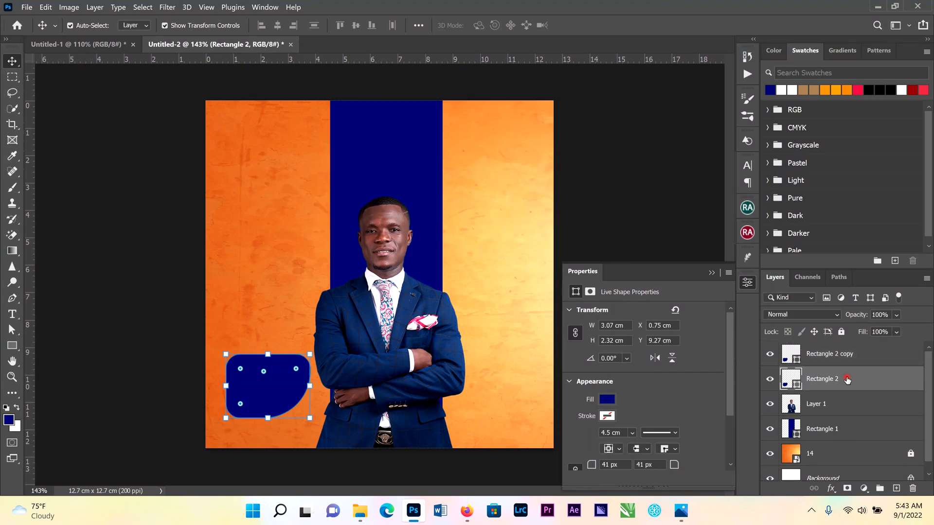
double_click(850, 354)
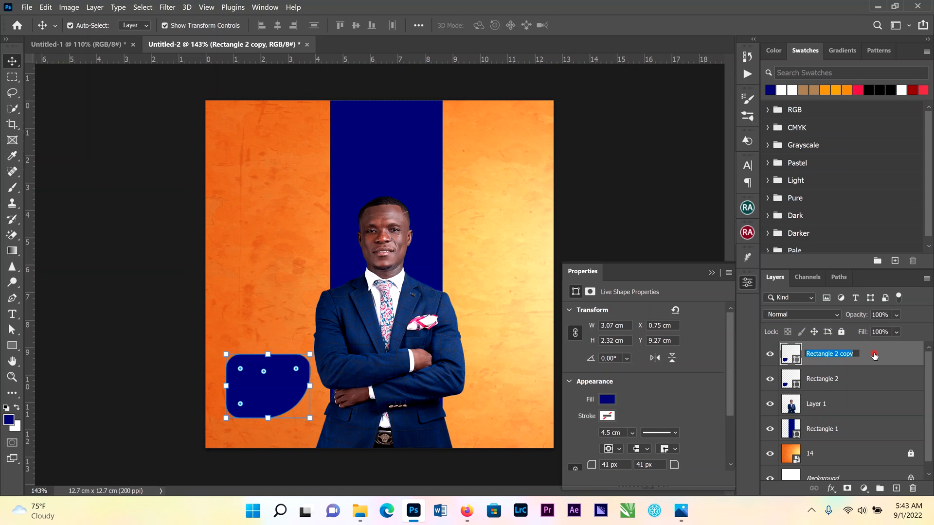
click(874, 355)
drag(310, 351, 308, 358)
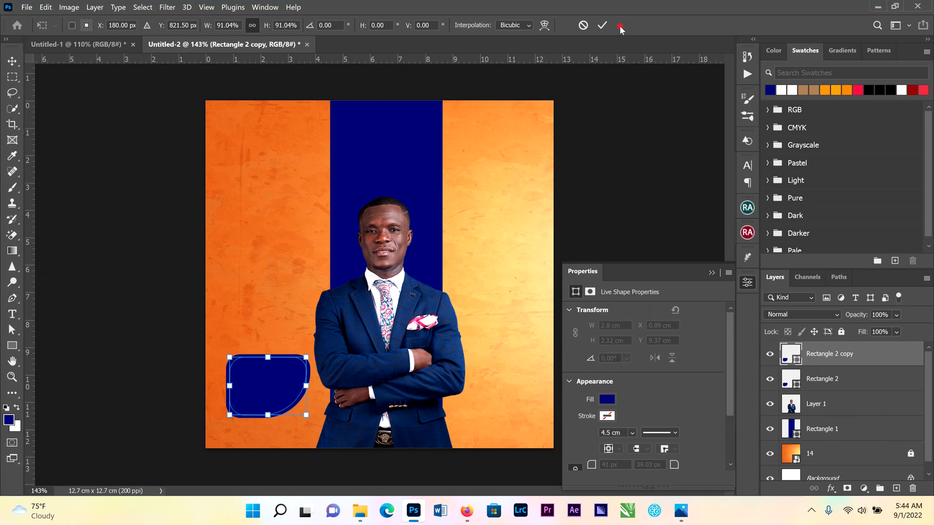
click(601, 26)
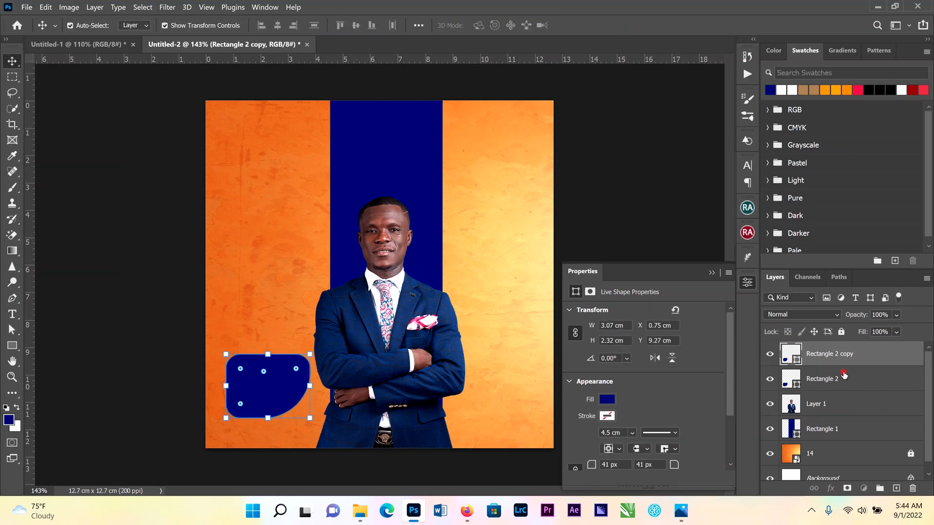
Lower the Rectangle 2 layer's opacity to 48% to form a faint border around the copy
click(844, 378)
click(896, 316)
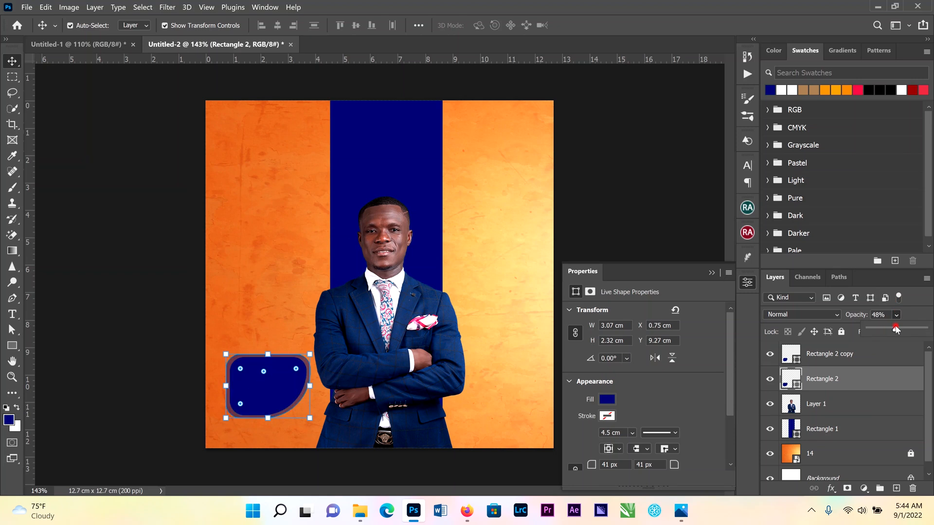
click(658, 207)
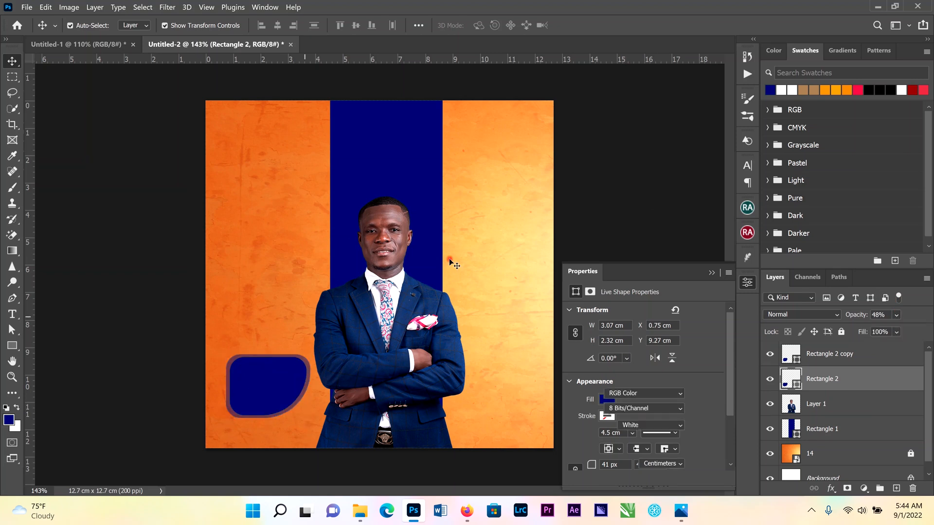
click(325, 224)
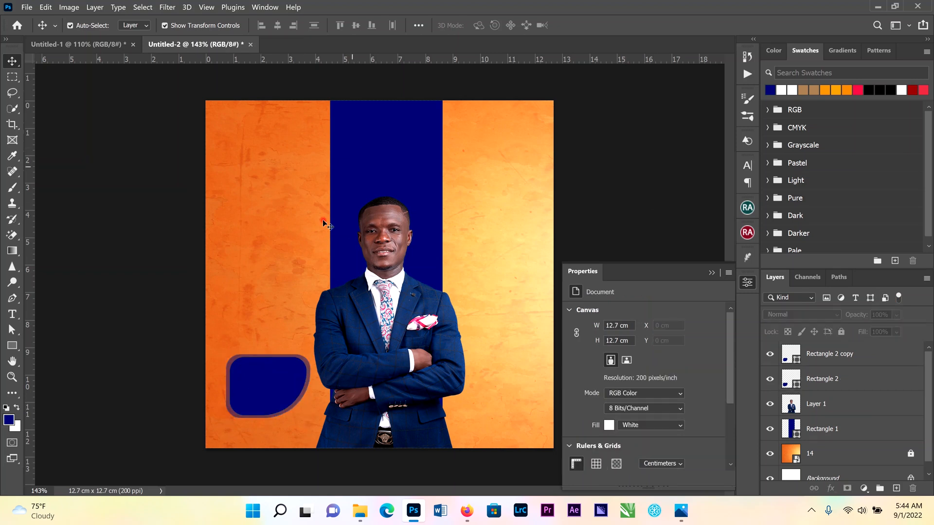
Place the assemblies-of-god-logo-png image from the DESIGNS > LOGOS folder into the poster
click(360, 512)
click(311, 406)
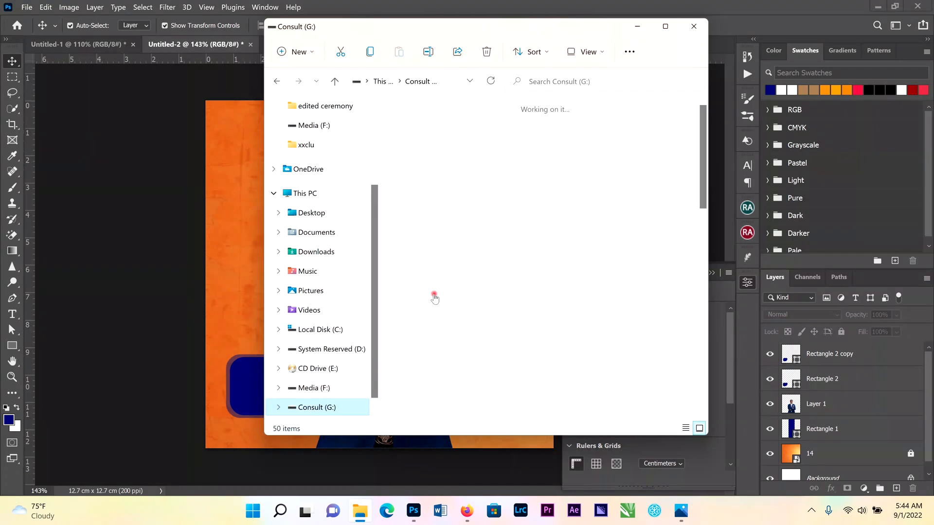
double_click(639, 143)
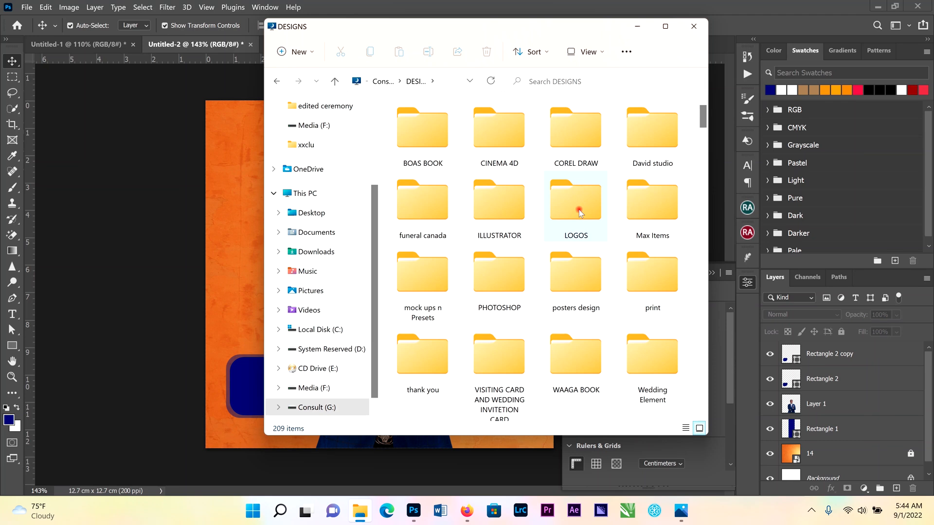
double_click(577, 185)
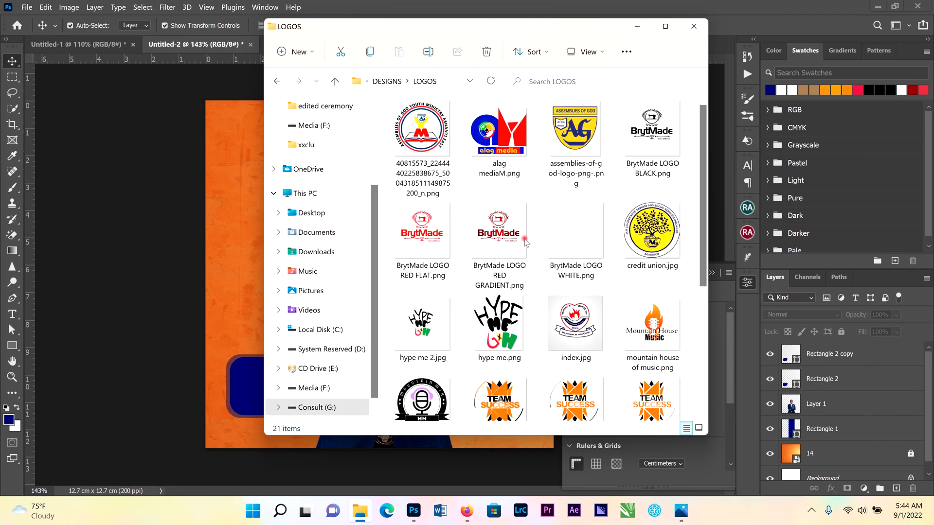
drag(571, 143, 247, 246)
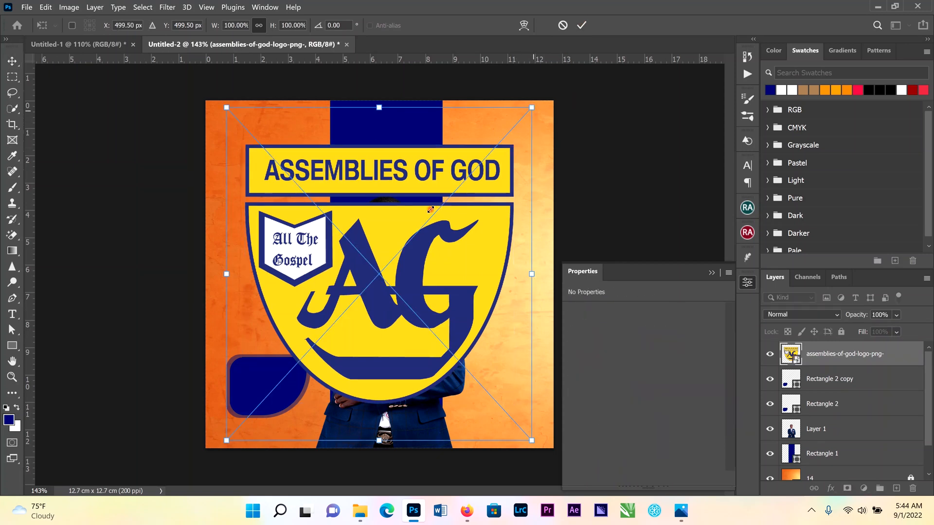
Scale the placed logo down to 28.5% and move it over the navy stripe
drag(431, 209, 422, 227)
drag(393, 237, 377, 257)
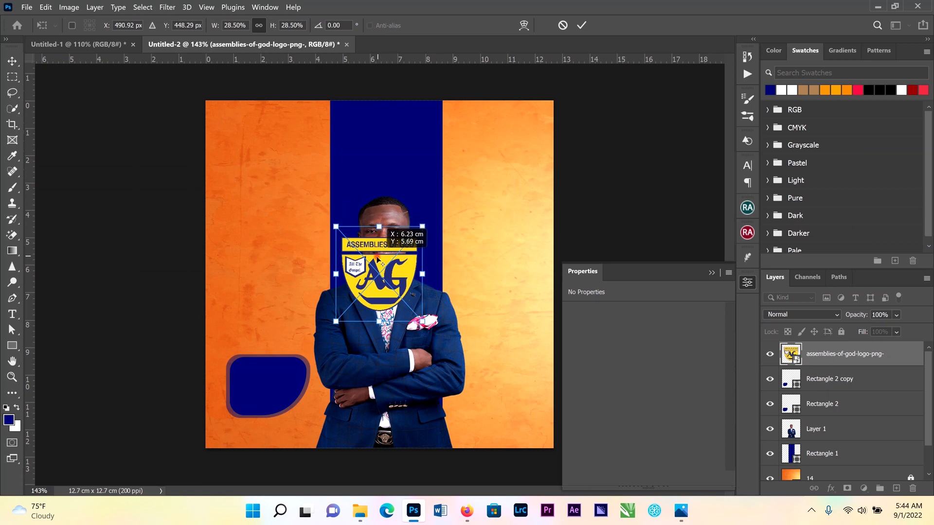
click(581, 27)
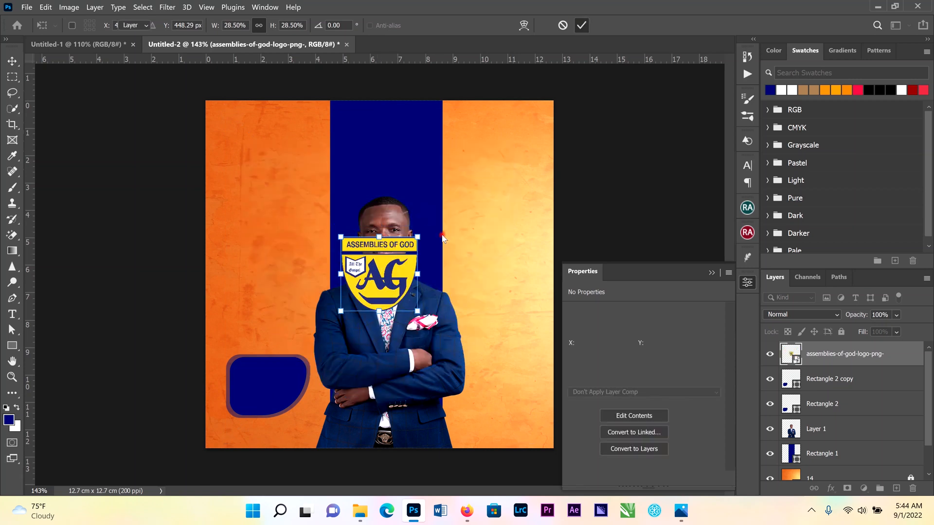
Shrink the logo to about 0.7 cm wide and position it near the top of the navy stripe
key(ctrl+t)
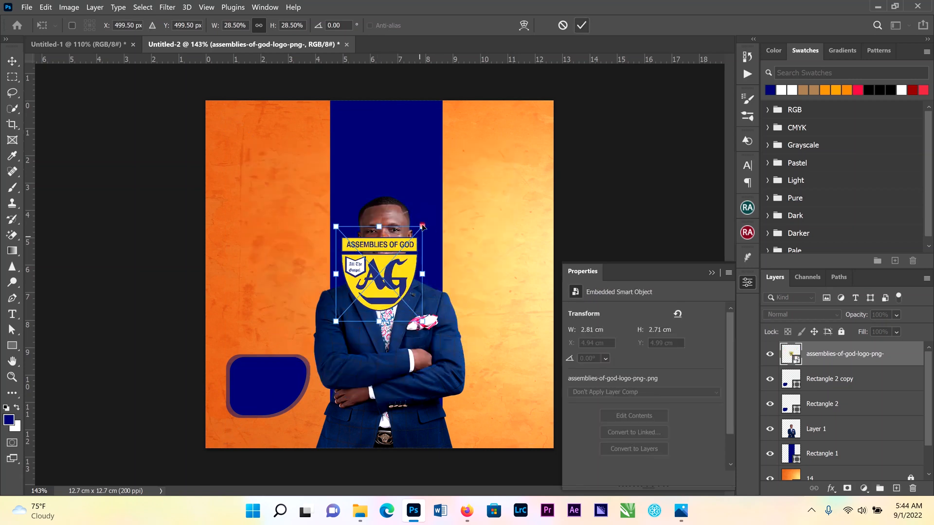
drag(421, 227, 385, 117)
click(581, 26)
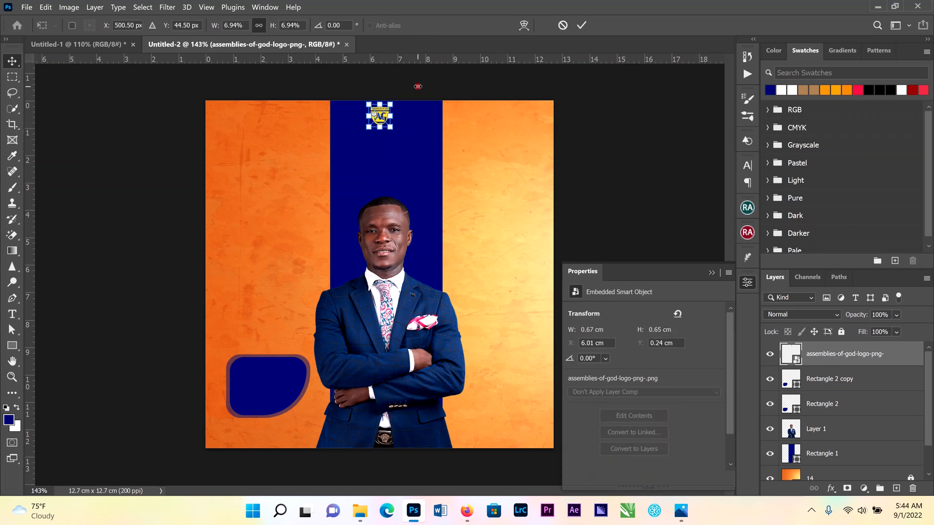
scroll(431, 93, up, 5)
key(ctrl+t)
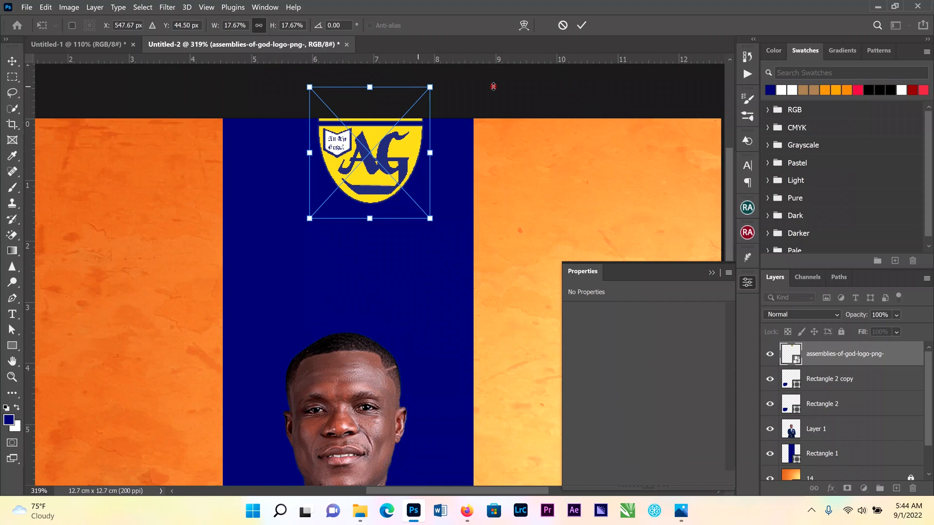
click(582, 26)
key(ctrl+t)
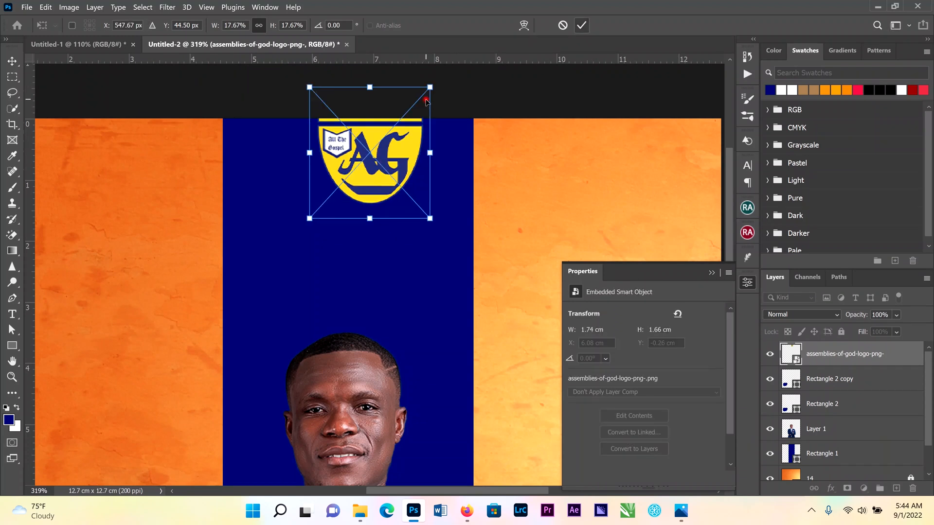
drag(431, 86, 342, 149)
click(582, 26)
click(498, 100)
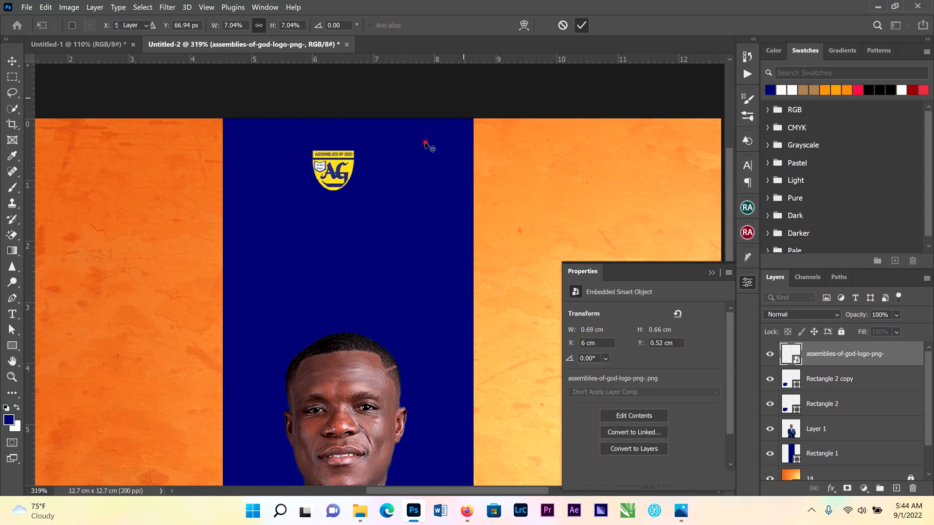
Draw a thin vertical rectangle about 4 px by 50 px just right of the logo
click(17, 348)
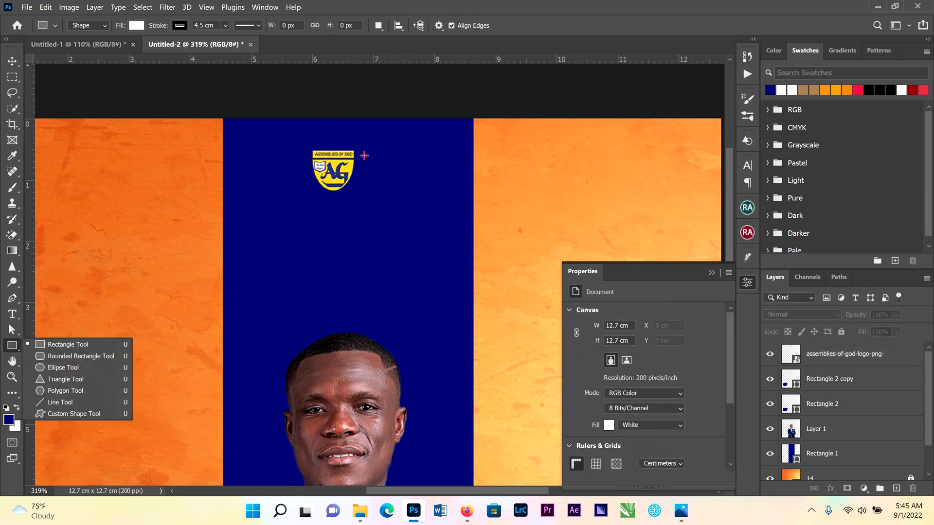
drag(362, 155, 362, 192)
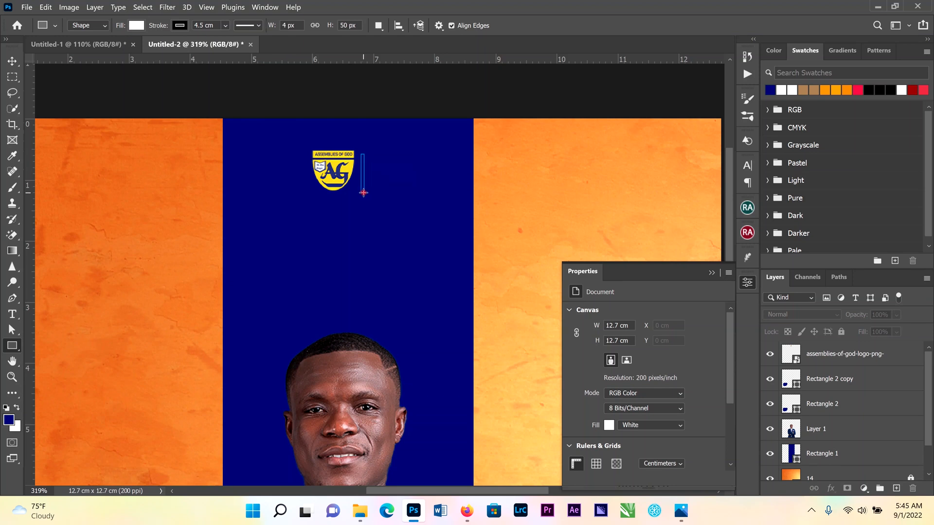
click(340, 100)
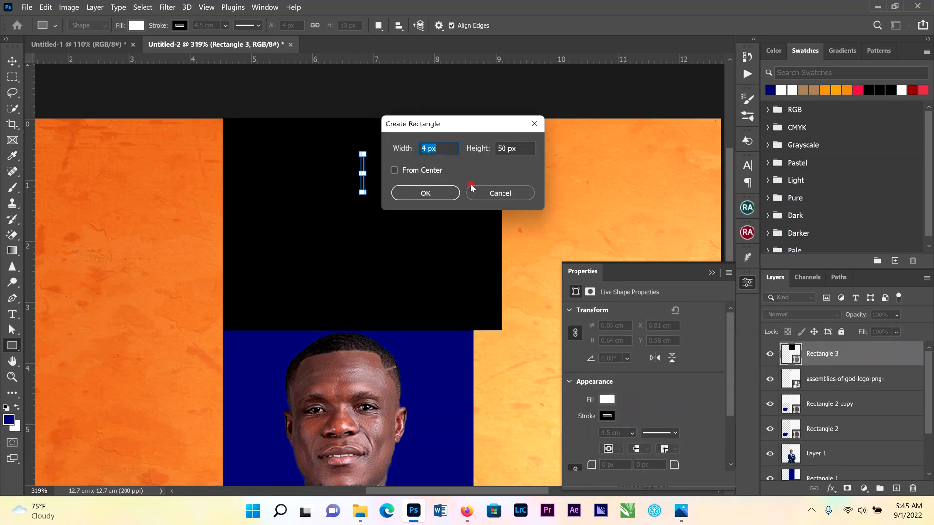
click(494, 195)
Remove the stroke from the thin white rectangle
click(179, 25)
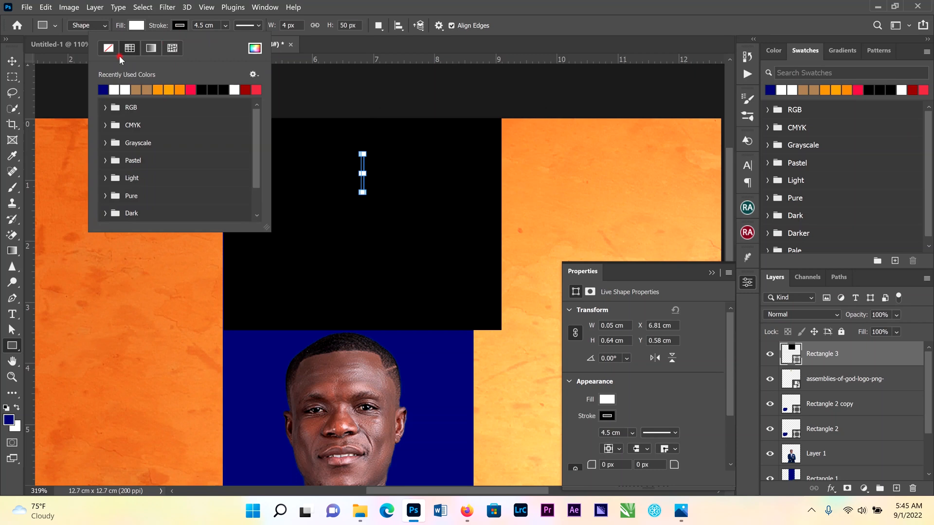
click(108, 53)
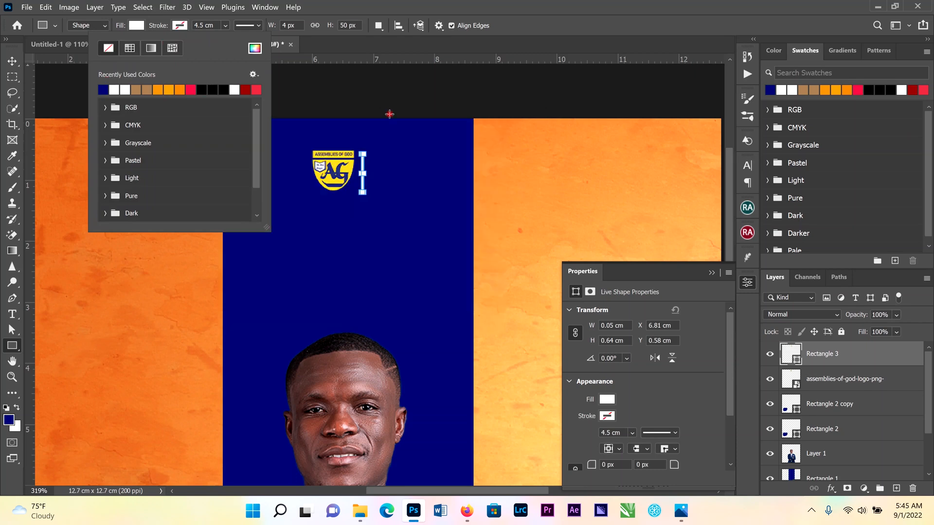
key(Escape)
key(v)
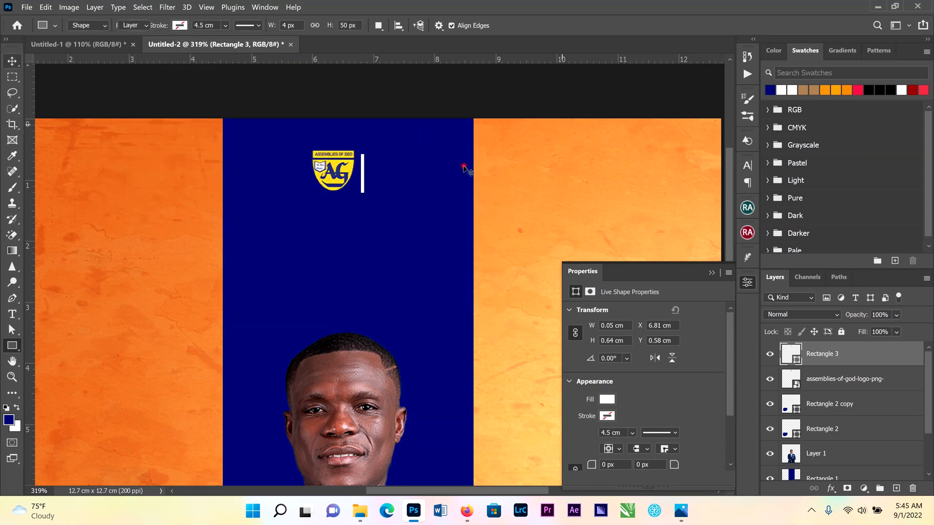
key(v)
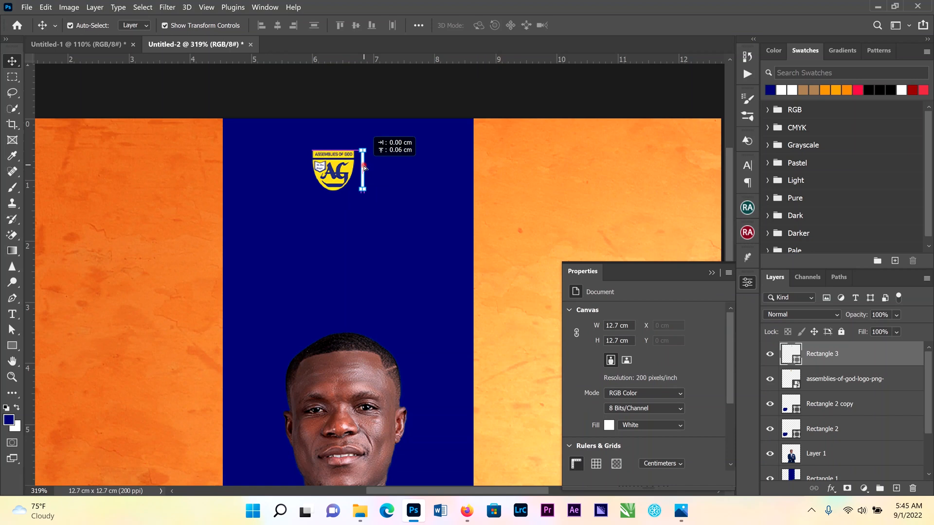
Duplicate the thin white bar and place the copy just to the right of the original
click(856, 358)
right_click(868, 364)
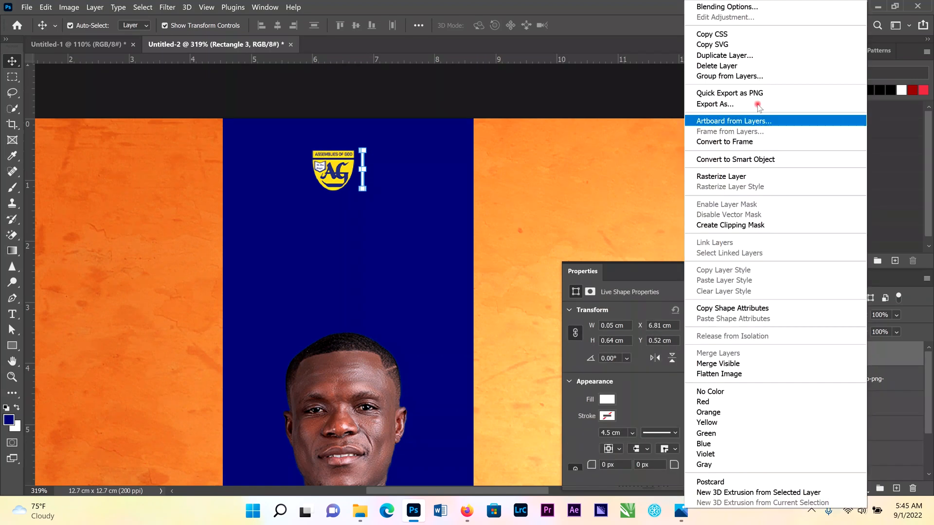
click(724, 55)
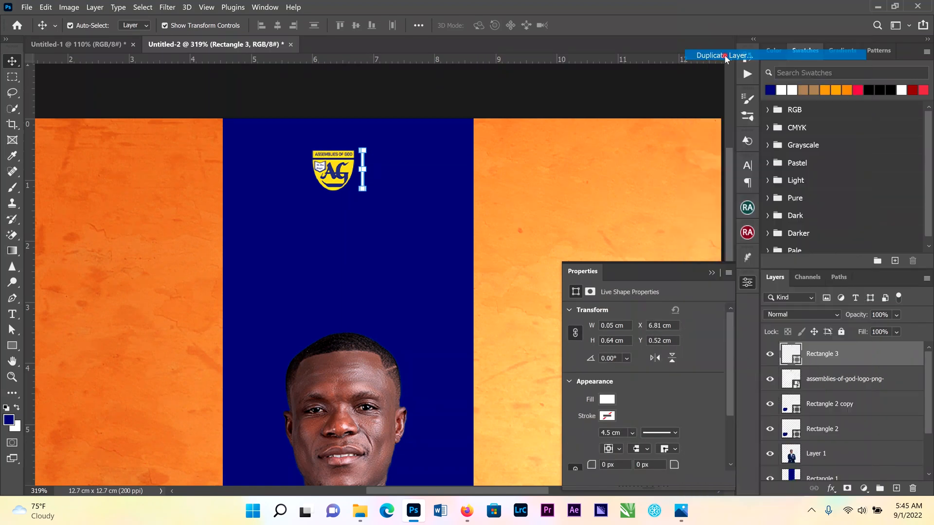
click(567, 135)
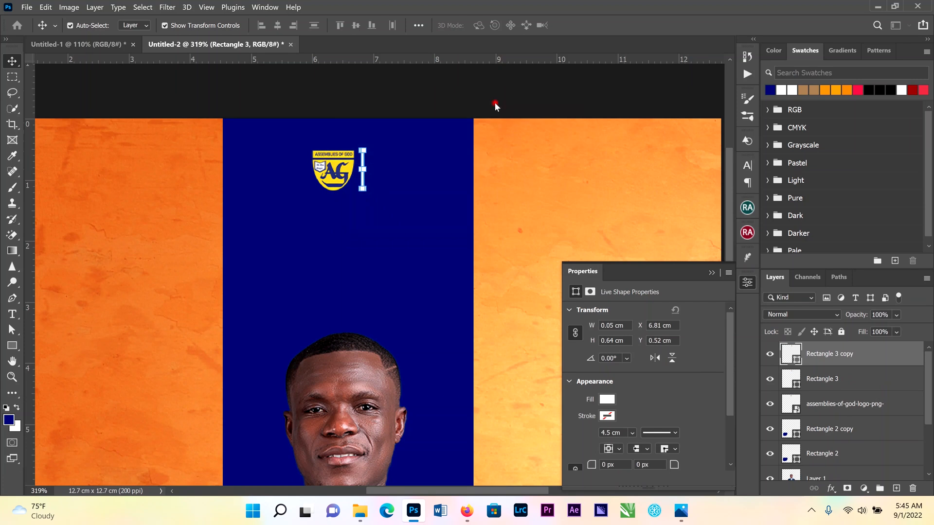
drag(363, 162, 378, 161)
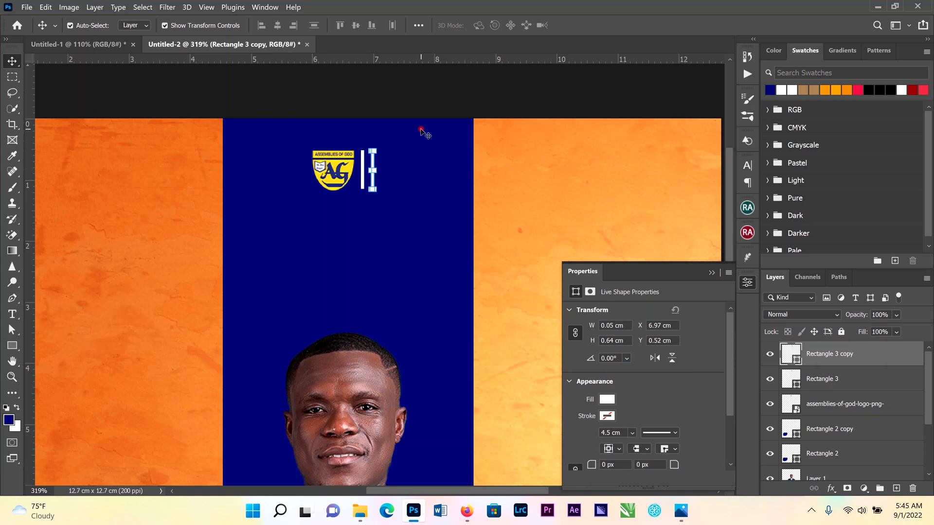
key(Left)
key(Left)
key(Left)
key(Left)
click(432, 110)
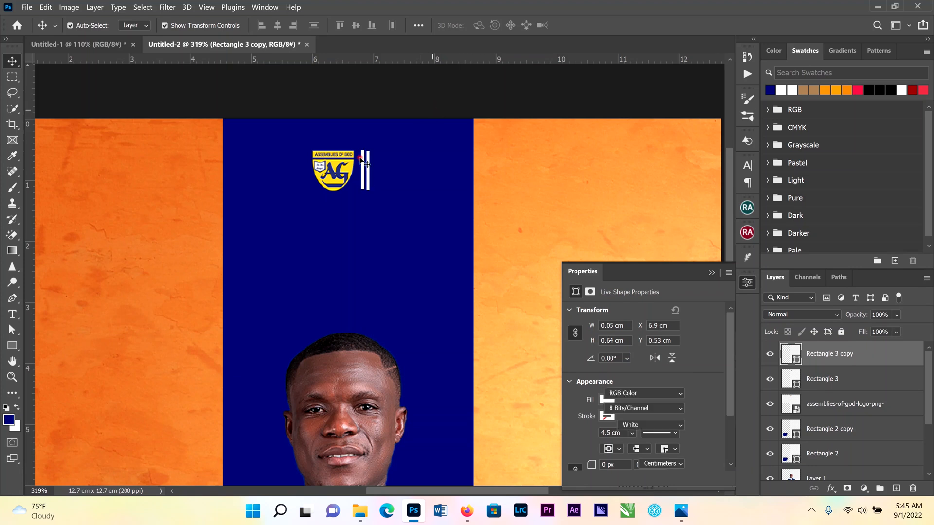
Add a two-line heading reading ABUNDAT LIFE ASSEMBLY to the right of the white bars on the stripe
click(16, 323)
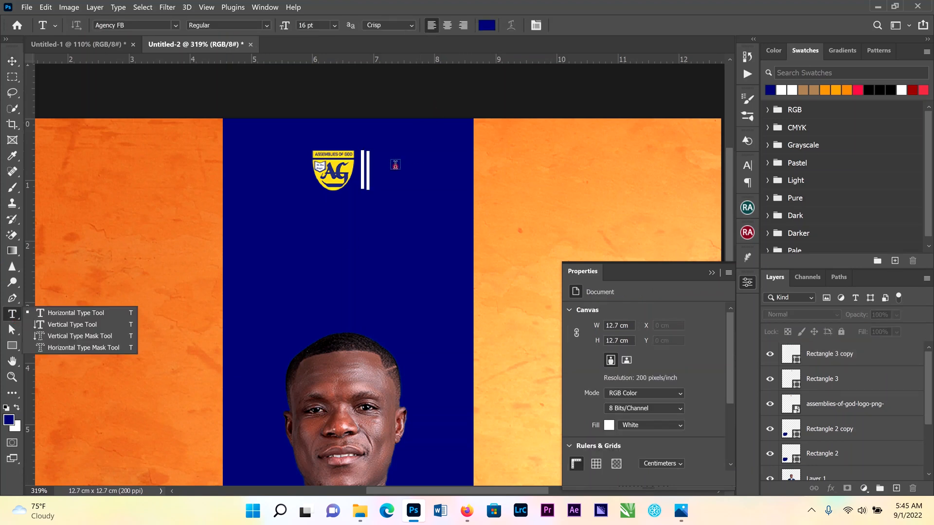
click(395, 165)
click(395, 165)
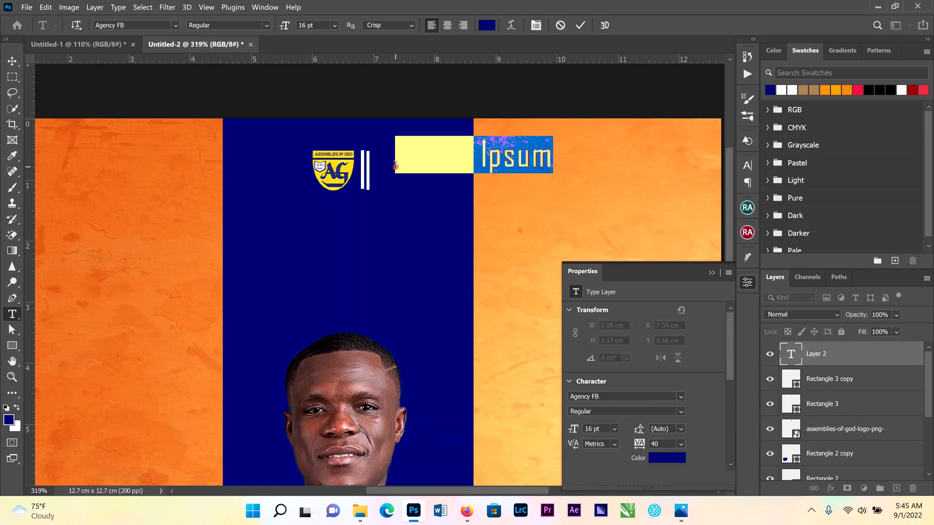
key(BackSpace)
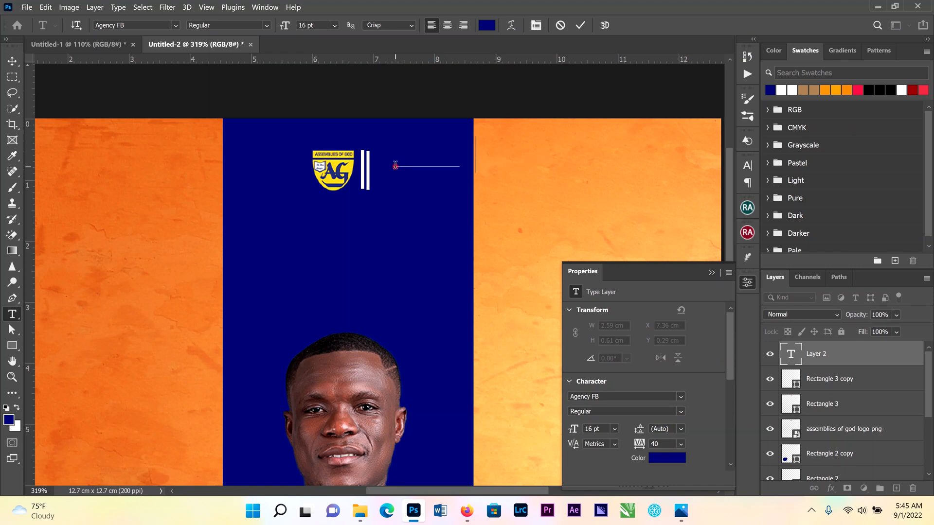
text(AT LIFE )
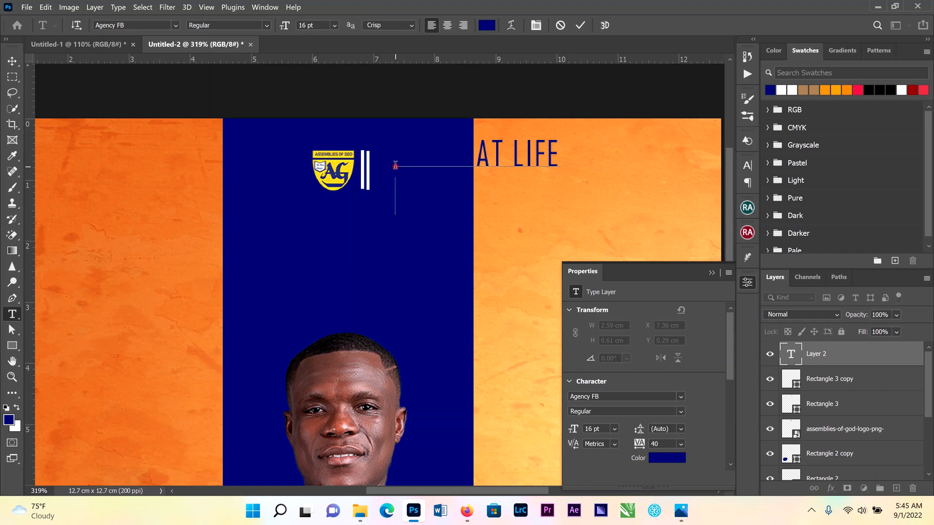
text(BLY)
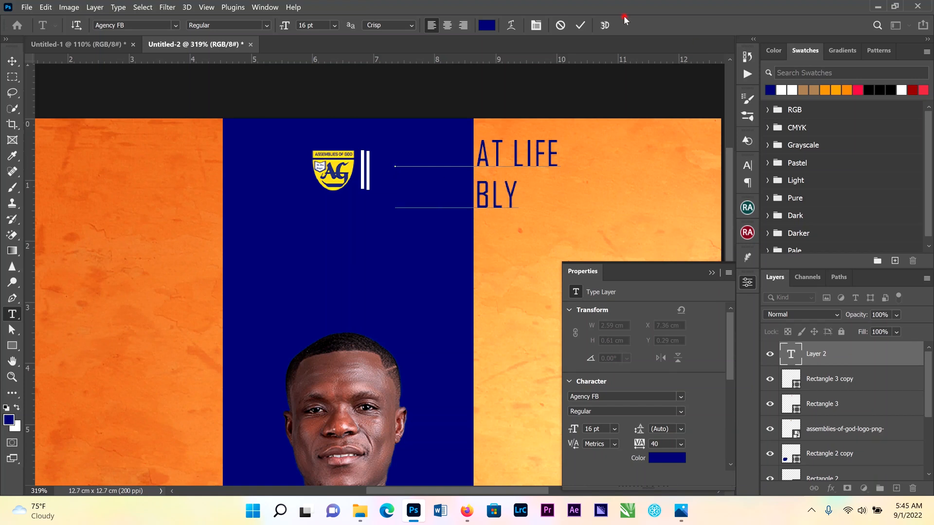
click(581, 24)
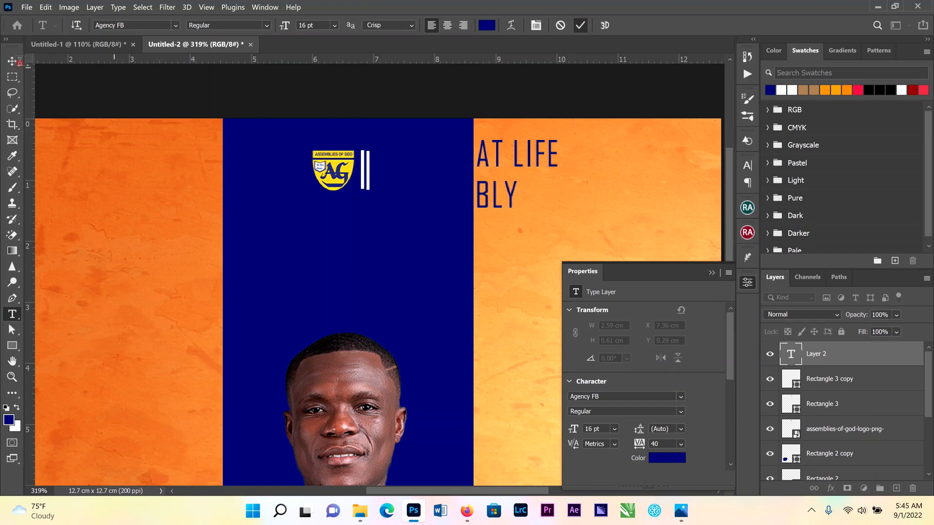
Color the heading text white and open the Character panel
click(15, 62)
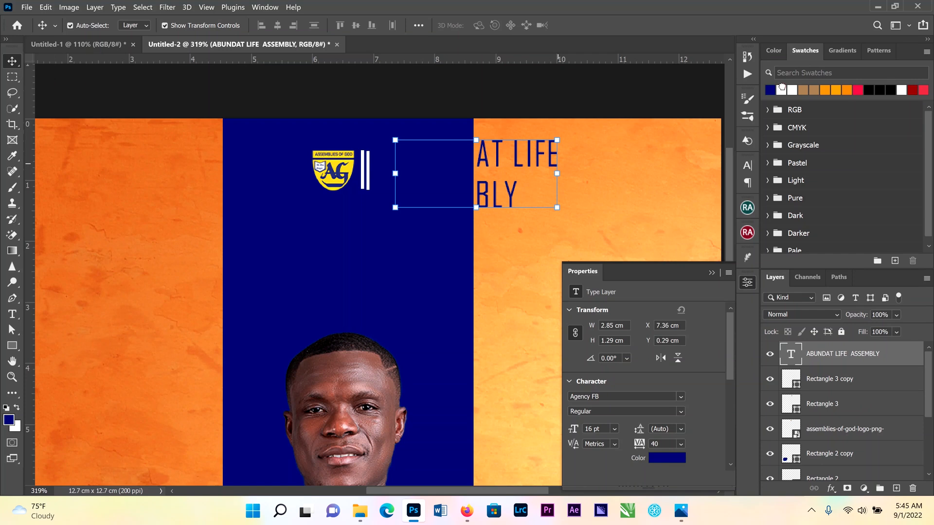
click(779, 89)
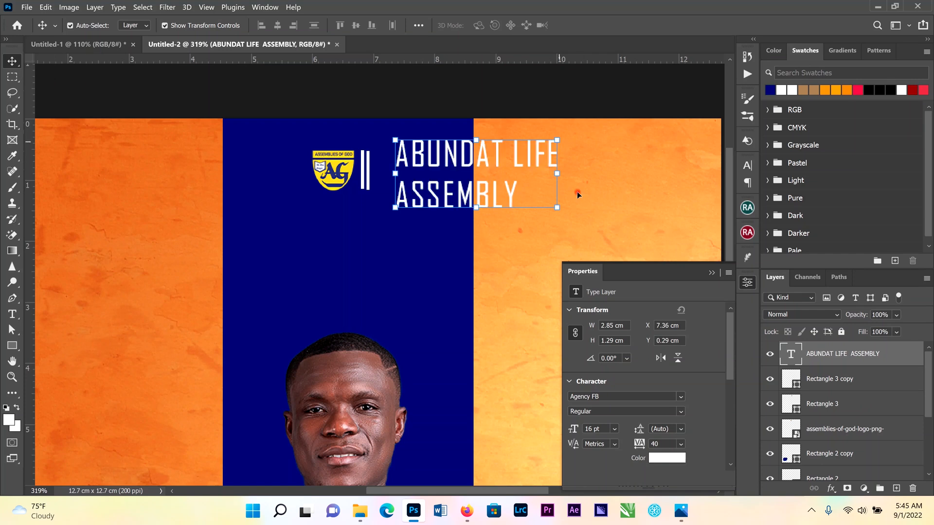
key(ctrl+t)
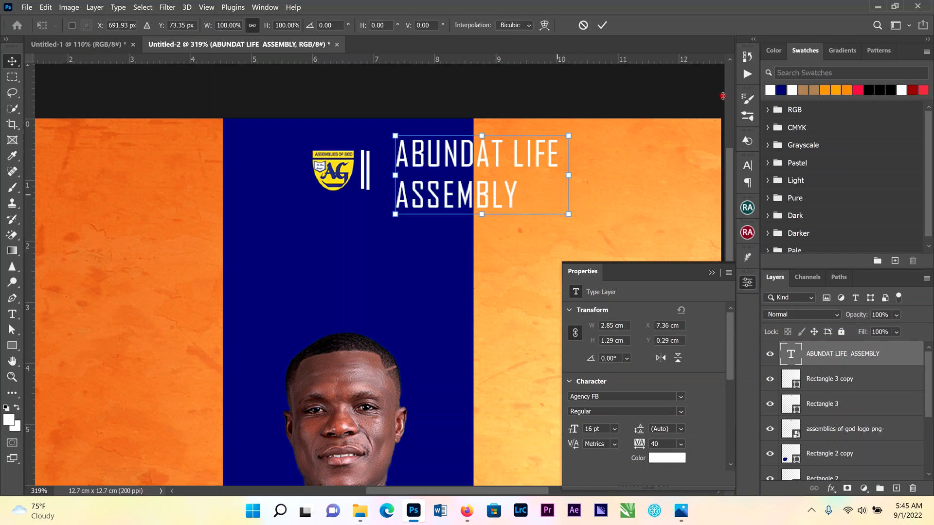
click(747, 166)
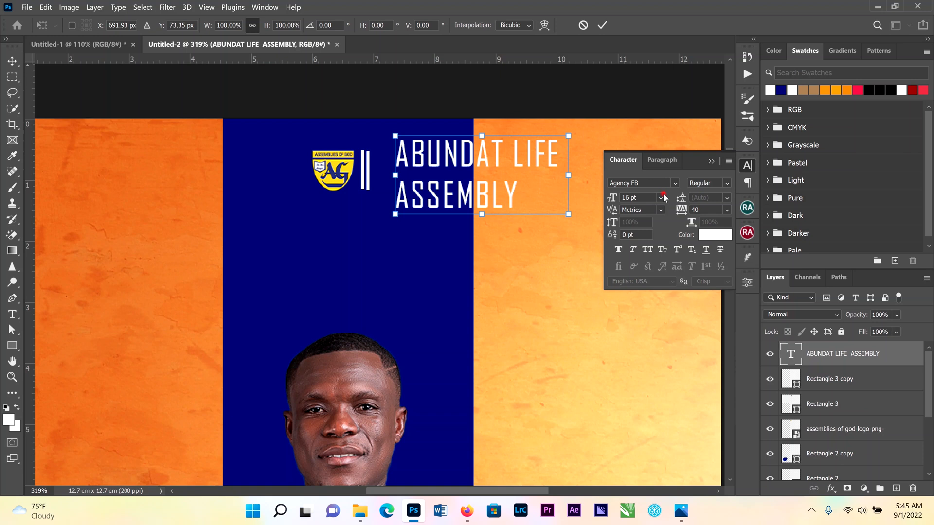
click(602, 25)
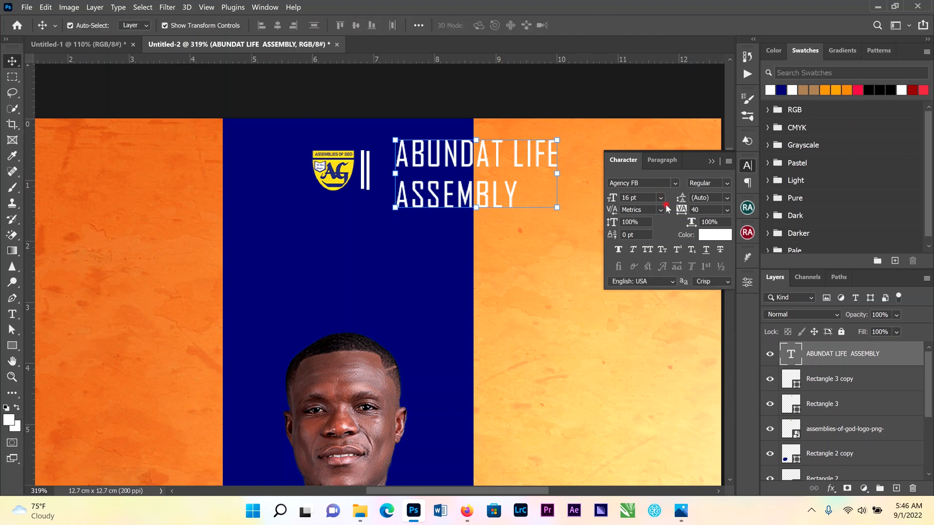
Set the heading to 10 pt and move it left, close to the white bars
click(661, 199)
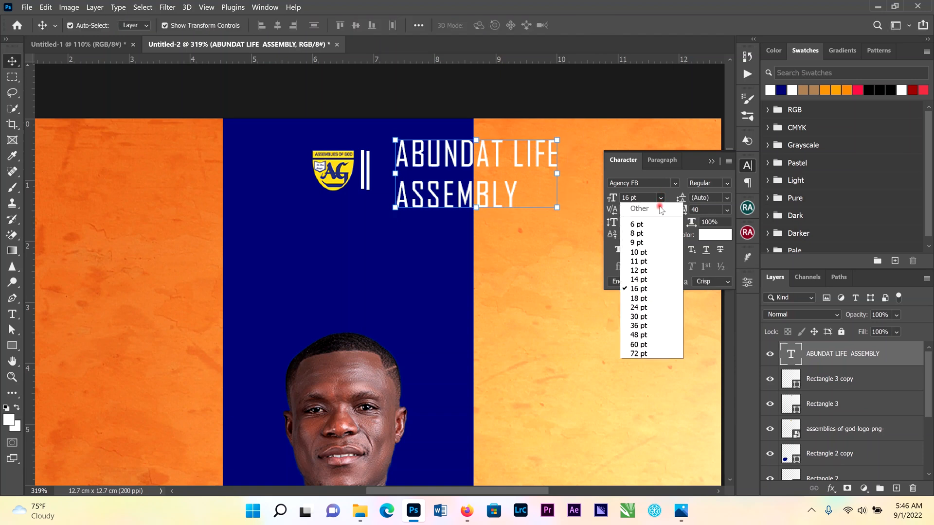
click(642, 271)
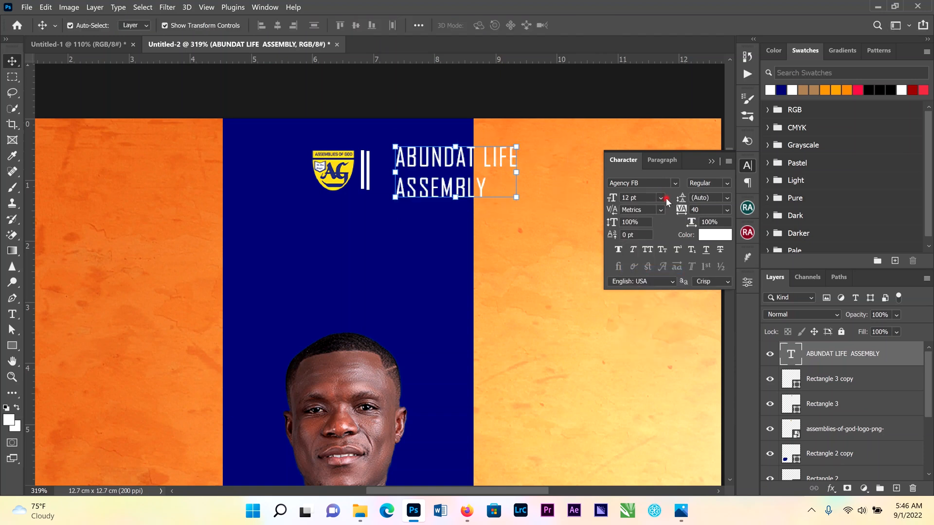
click(661, 198)
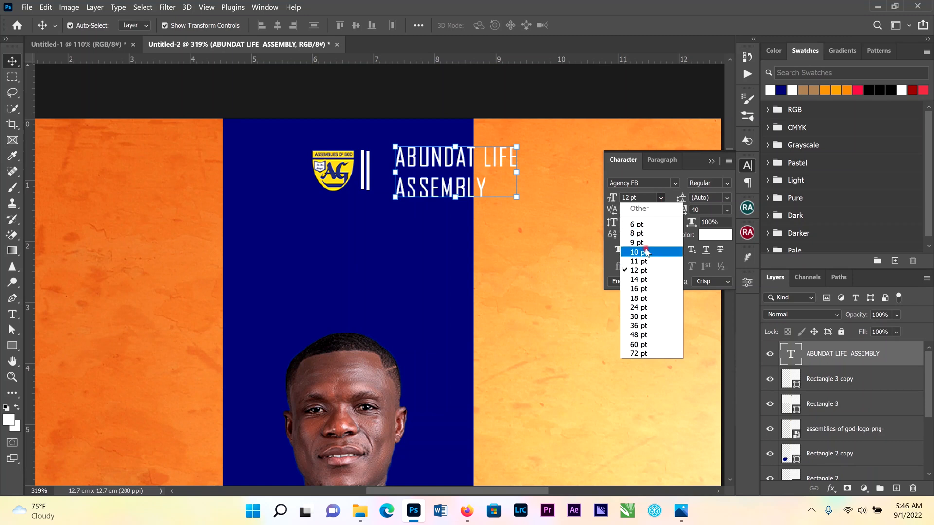
click(653, 250)
drag(431, 159, 411, 159)
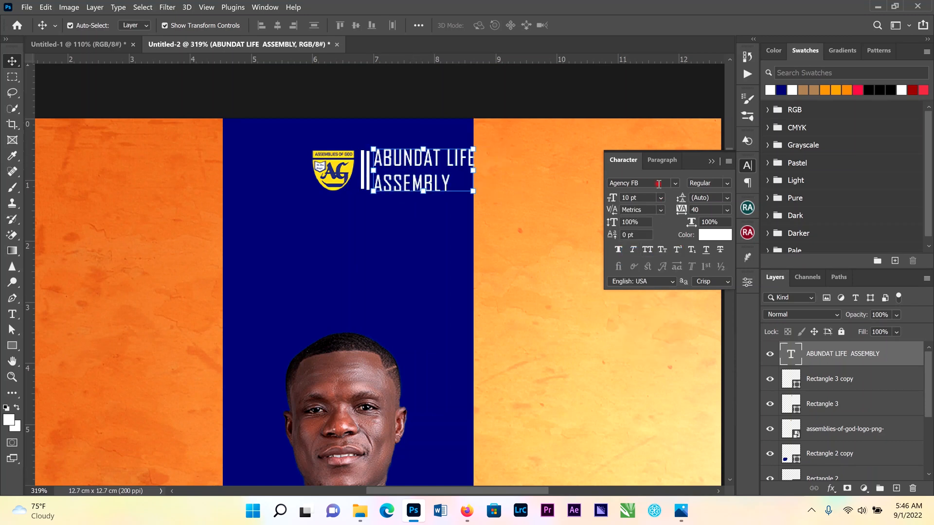
Change the heading font to Akan Arial at 8 pt
click(674, 183)
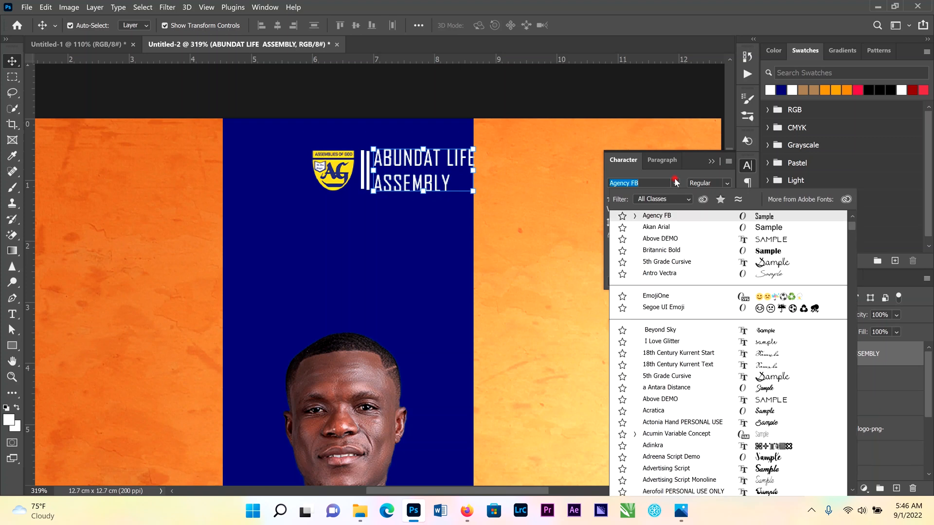
click(671, 228)
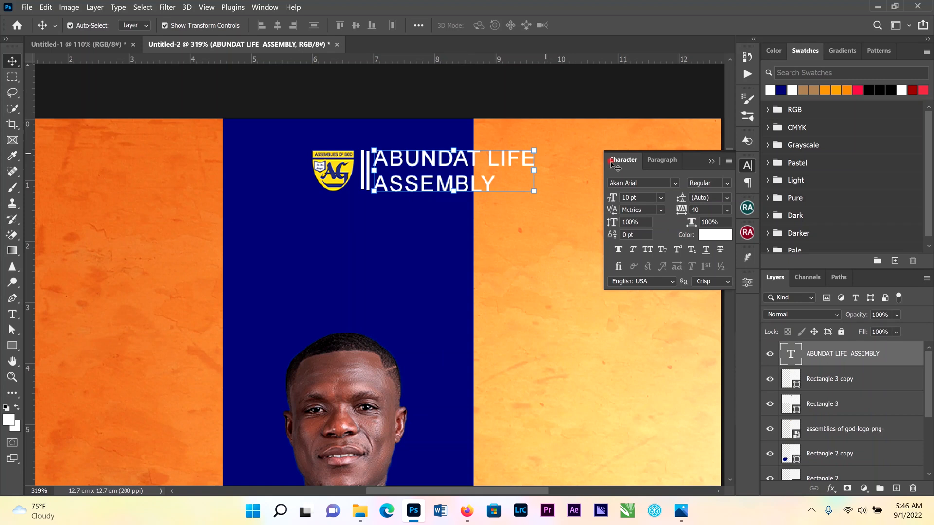
click(662, 198)
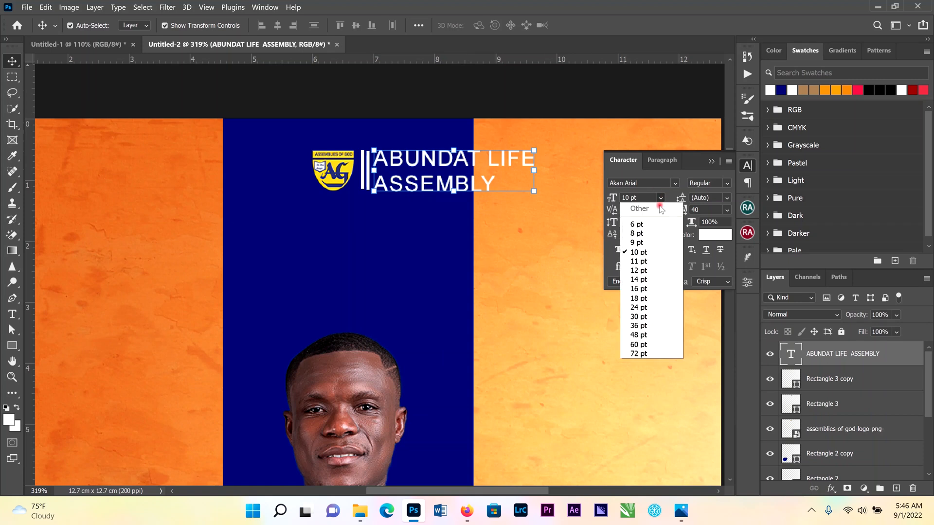
click(650, 232)
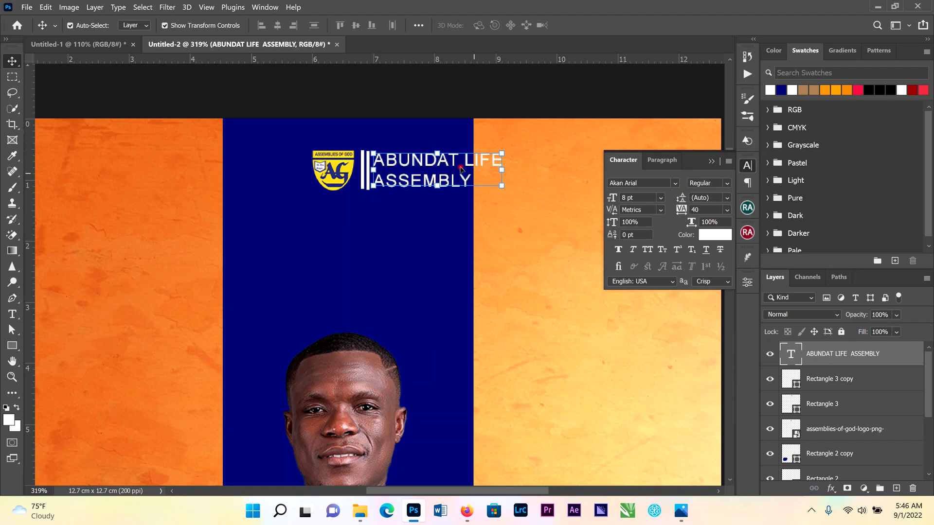
Lock the navy stripe layer and move the logo, bars and heading together slightly up and left
drag(463, 104, 455, 131)
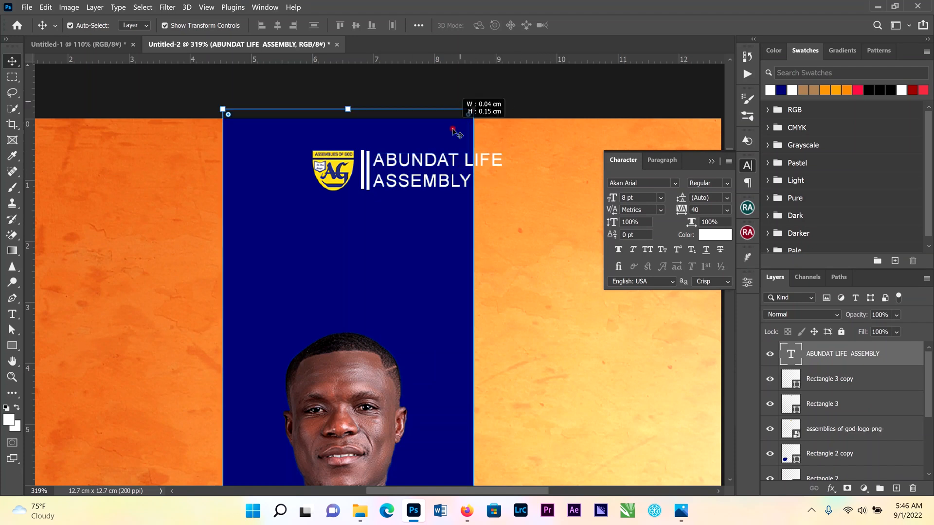
click(841, 332)
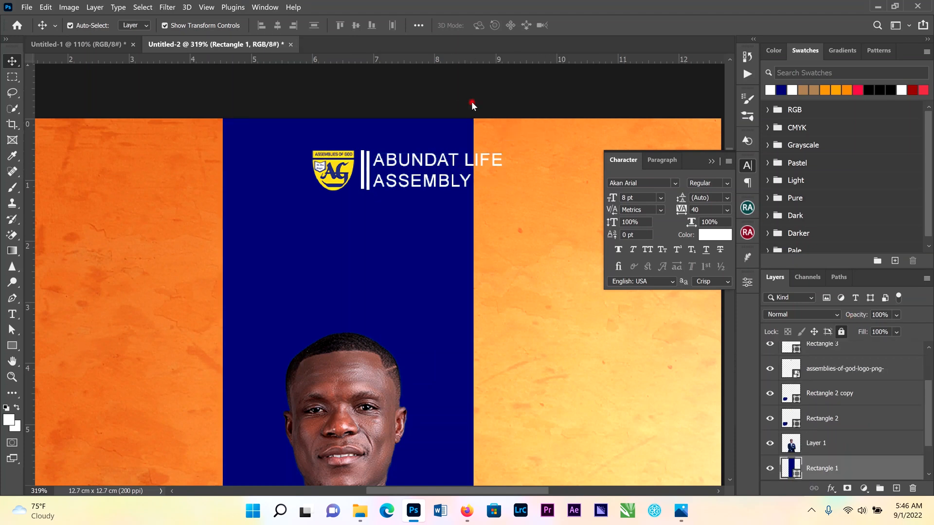
drag(482, 100, 294, 192)
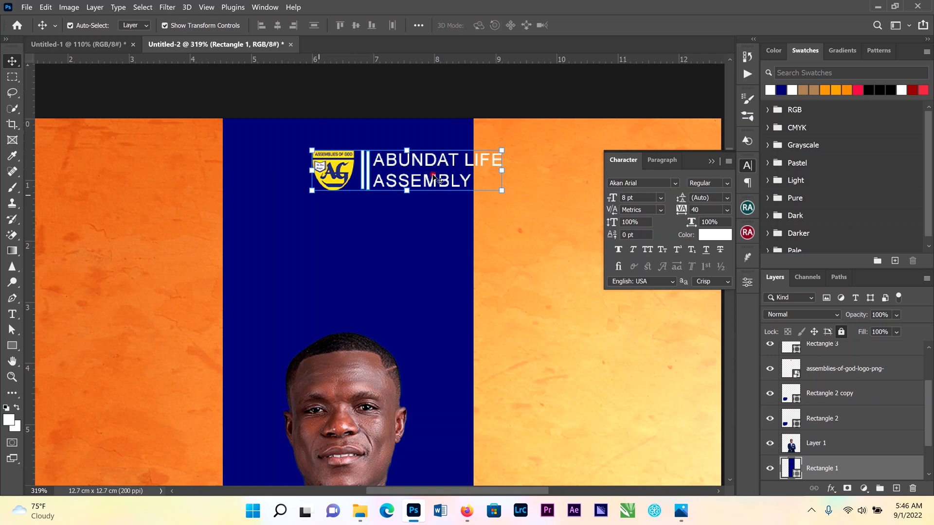
drag(418, 165, 396, 155)
click(511, 90)
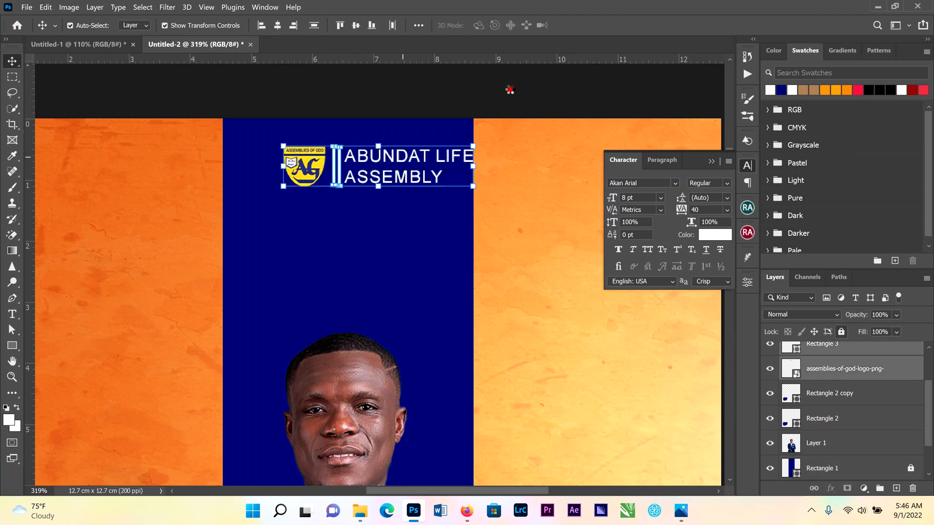
Add a two-line text reading Happy Birthday on the stripe below the heading
scroll(366, 309, down, 5)
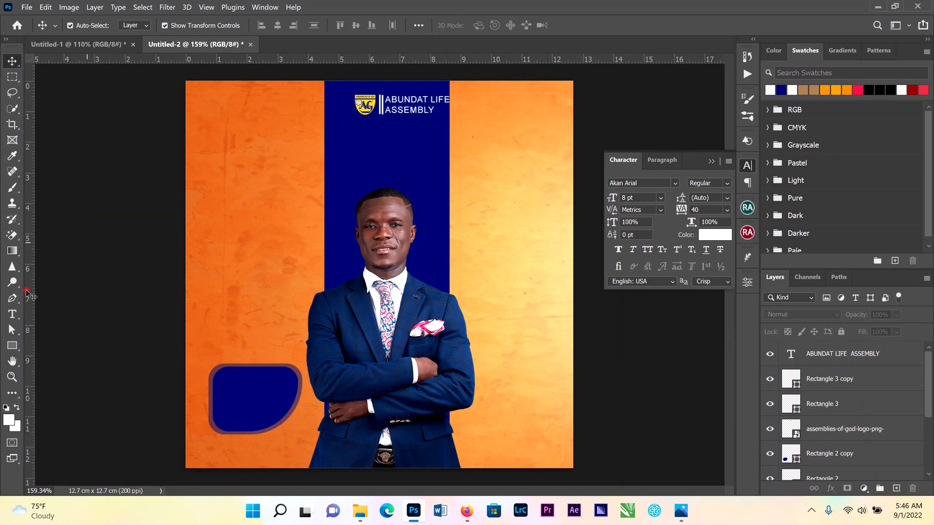
click(14, 314)
click(322, 174)
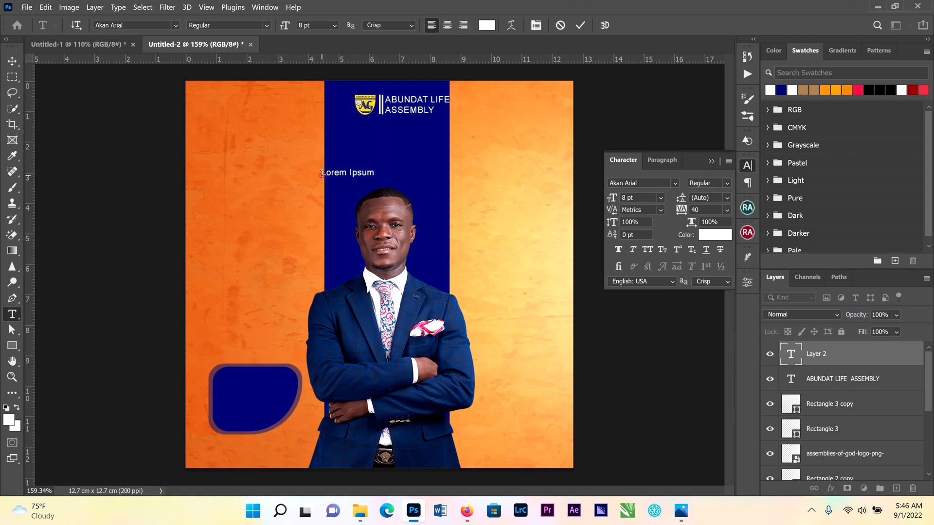
key(BackSpace)
click(580, 26)
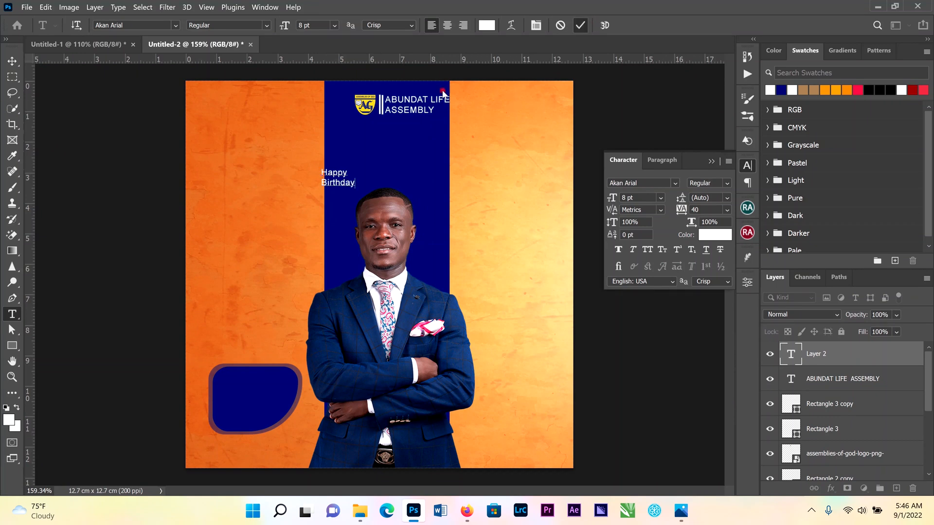
Set the Happy Birthday text to 24 pt and move it up beneath the heading
key(v)
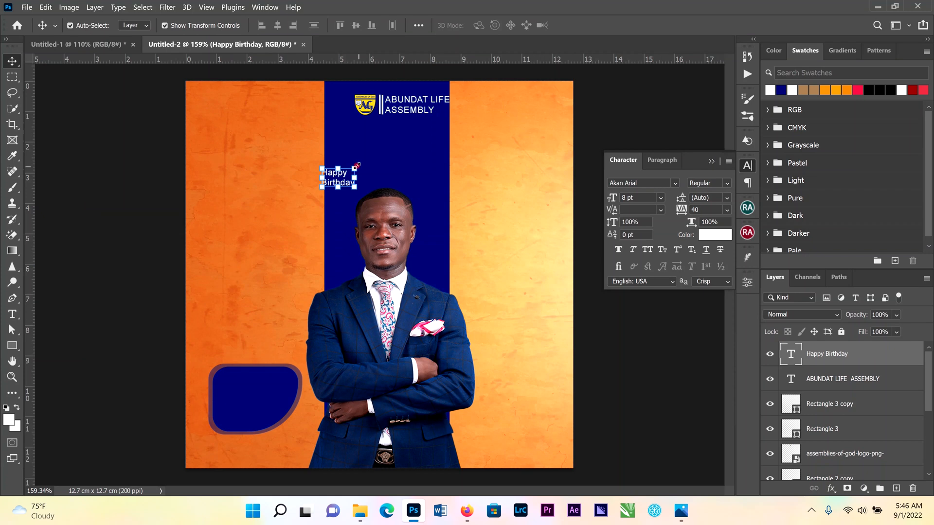
click(660, 198)
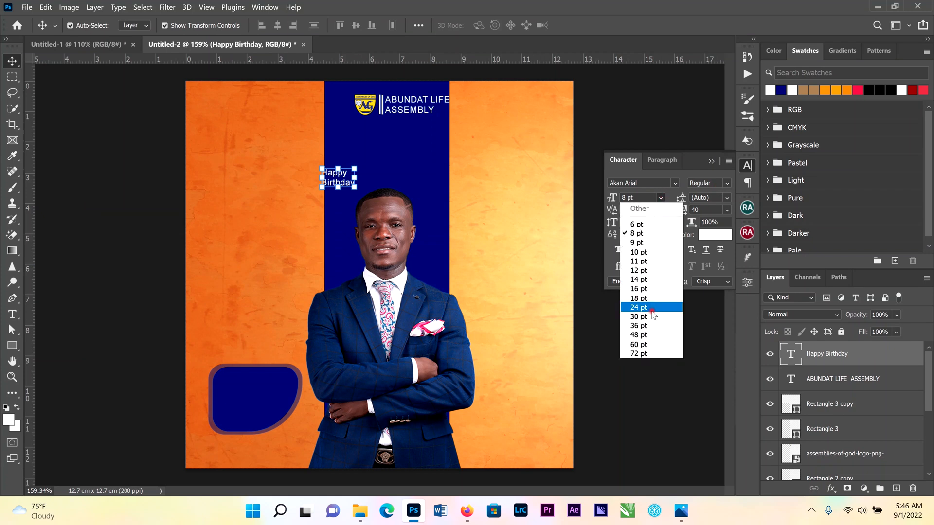
click(638, 307)
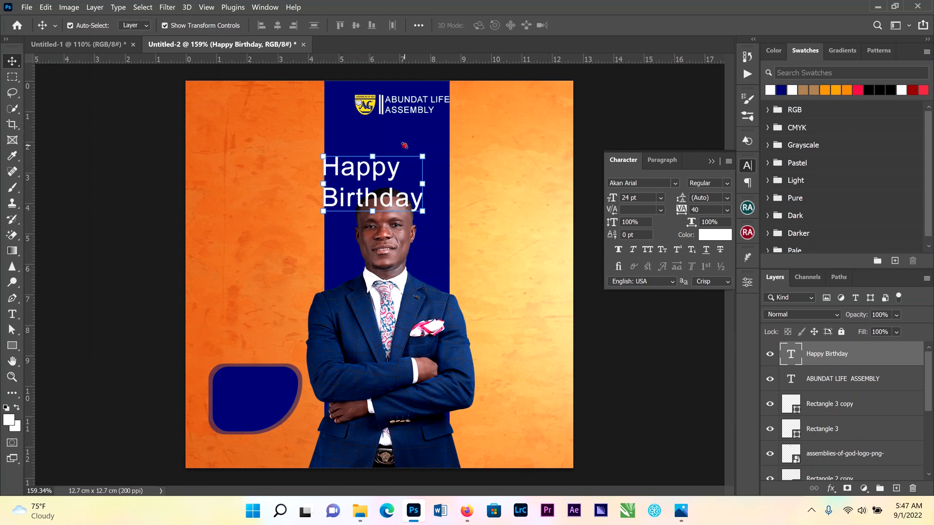
drag(383, 155, 394, 130)
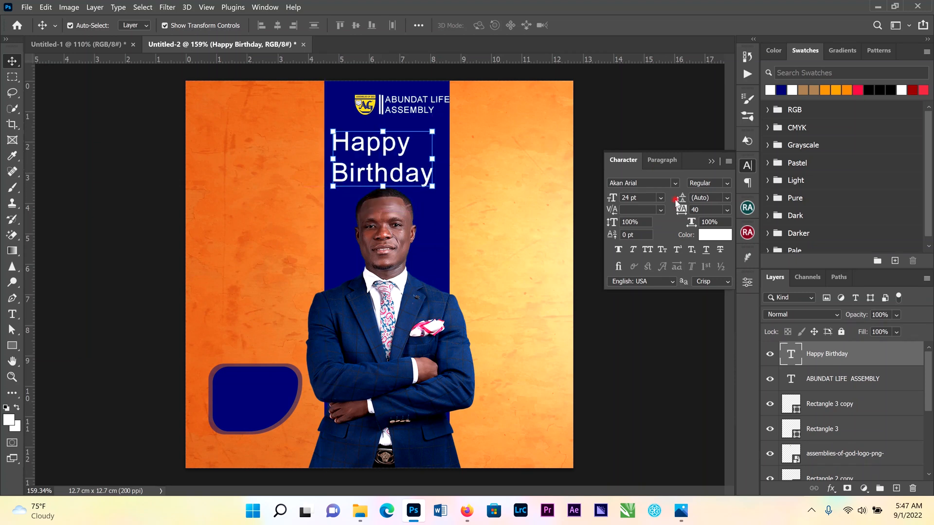
Change the Happy Birthday font to Photograph Signature at 30 pt
click(676, 183)
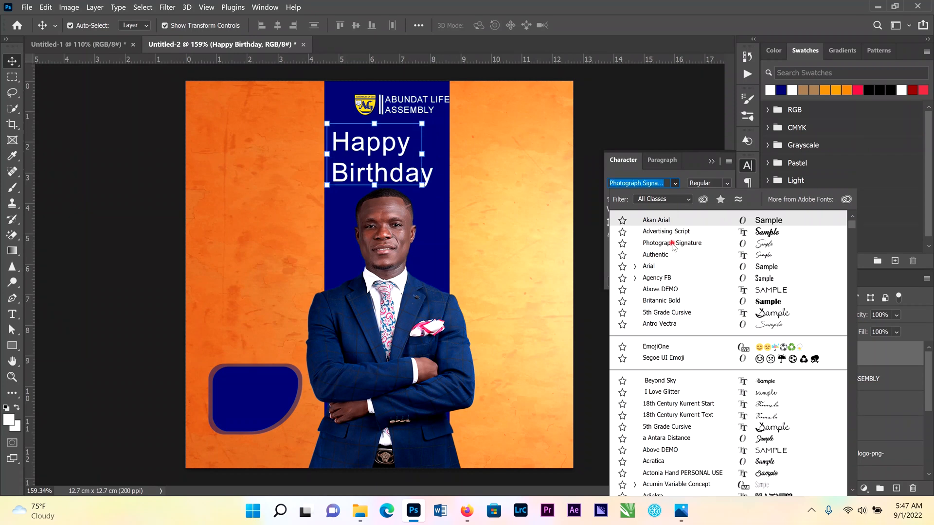
click(672, 243)
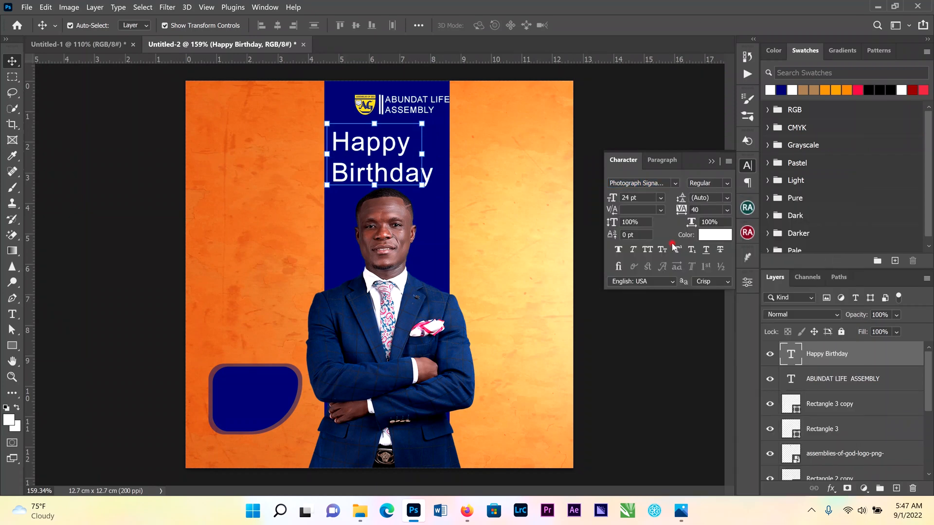
click(659, 198)
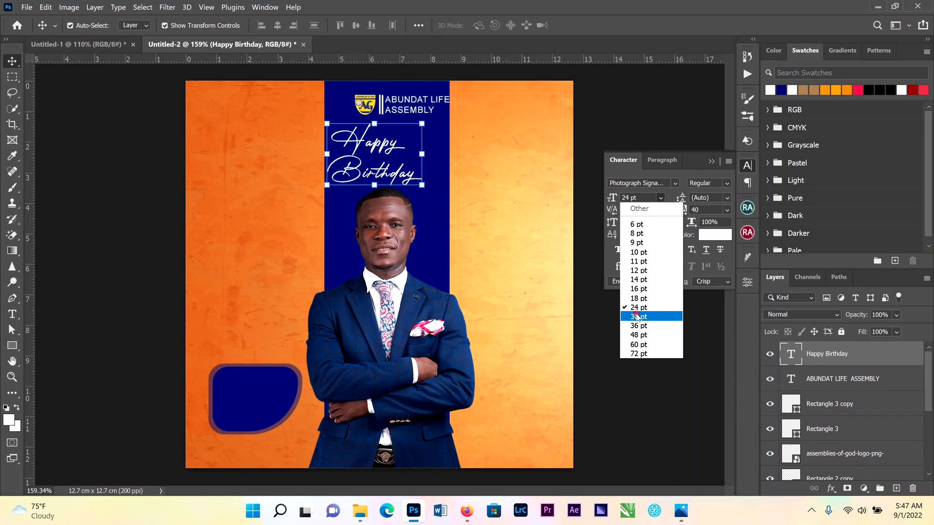
click(637, 316)
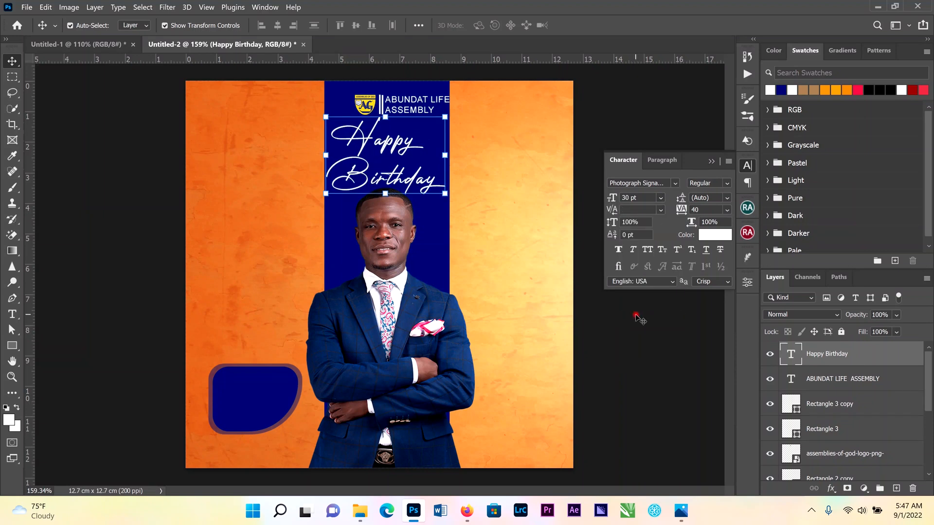
Set the Happy Birthday text size to 36 pt
click(662, 198)
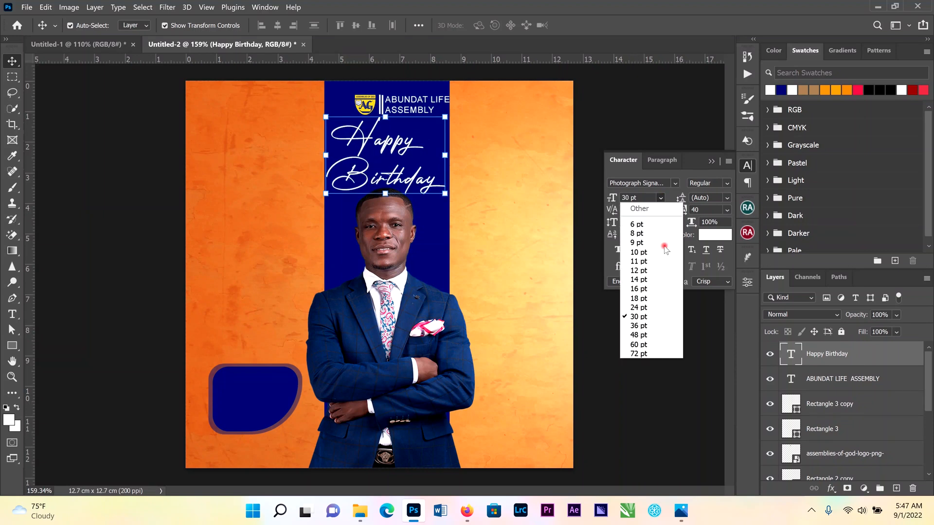
click(650, 326)
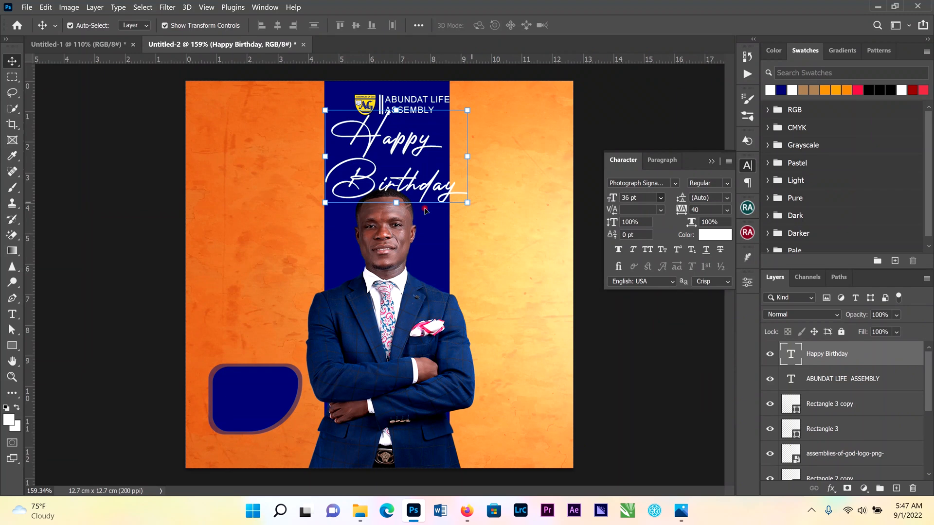
Nudge the cut-out portrait slightly downward
click(412, 287)
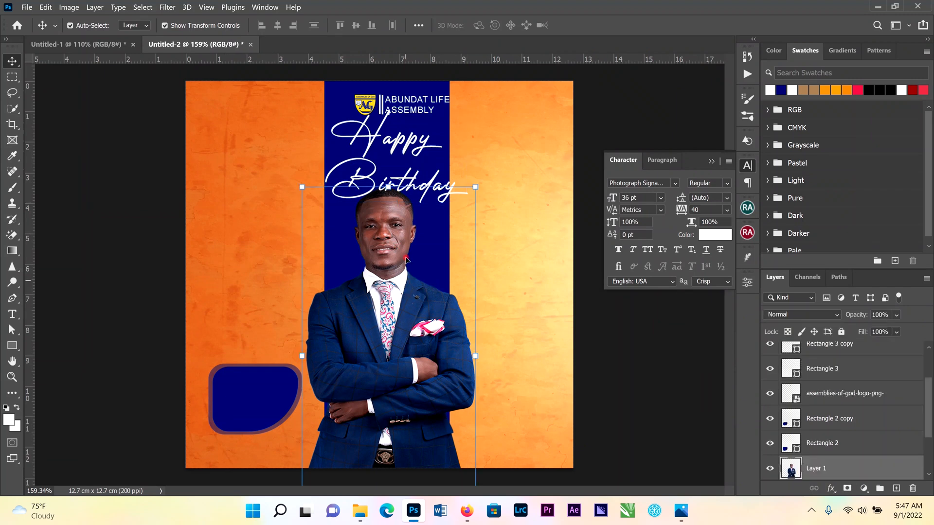
drag(402, 265, 403, 271)
Scale the Happy Birthday text up to about 116% and move it slightly down, then commit
click(418, 185)
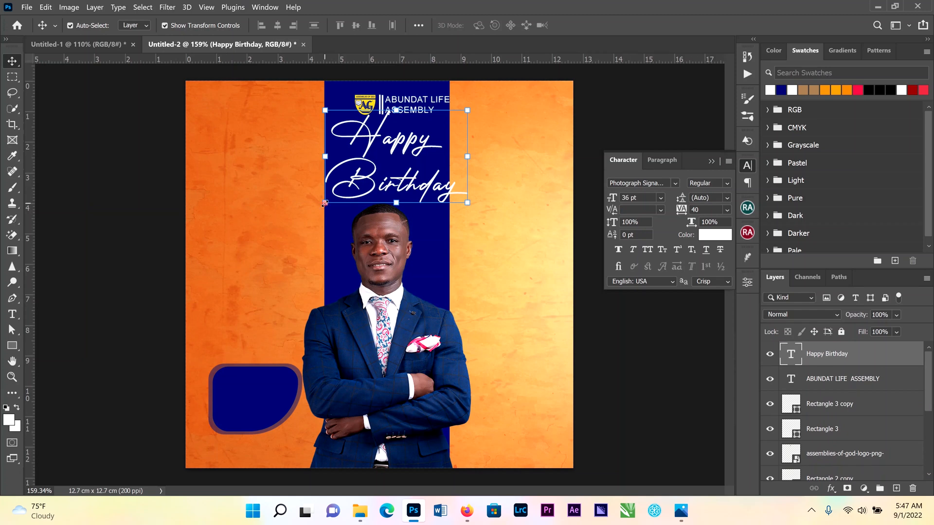
mouse_move(324, 203)
mouse_down()
mouse_move(304, 219)
mouse_move(316, 219)
mouse_up()
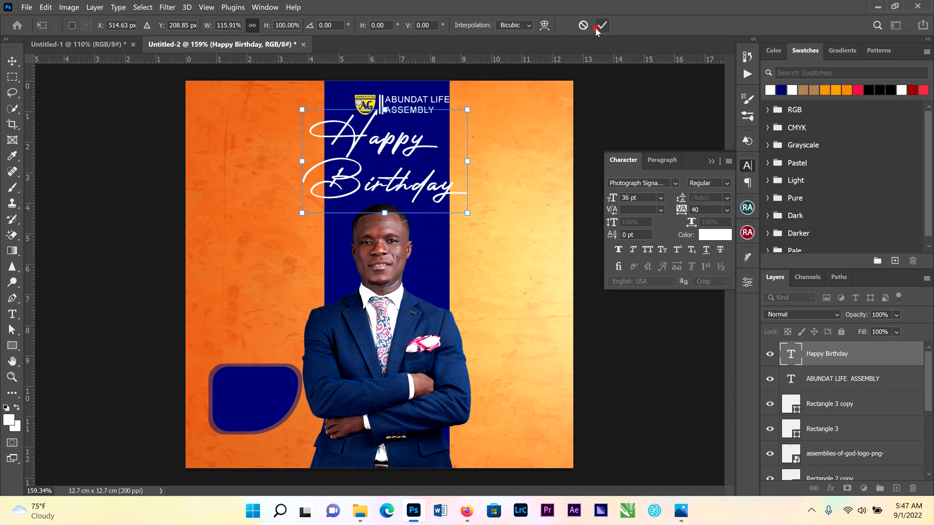
drag(392, 184, 393, 190)
key(Return)
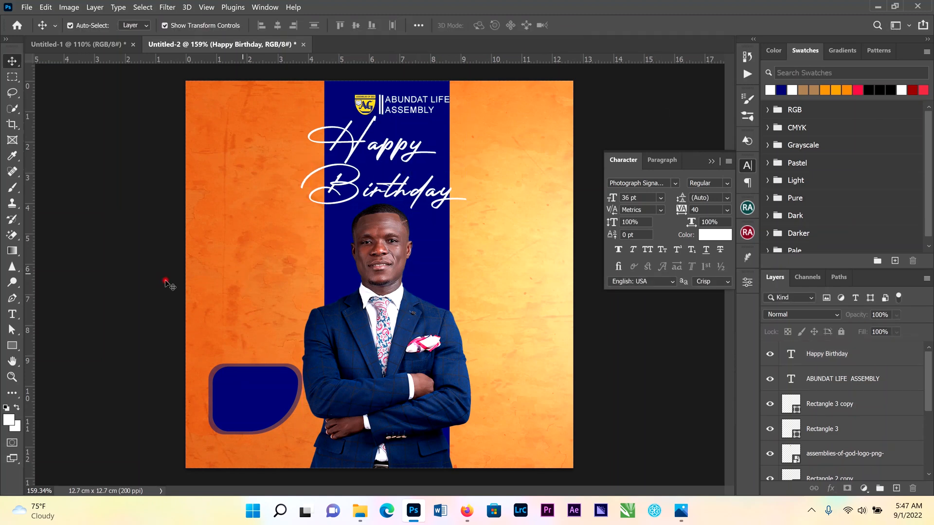
Add a 14 pt text reading Rev. and move it into the top of the navy rounded shape
click(13, 313)
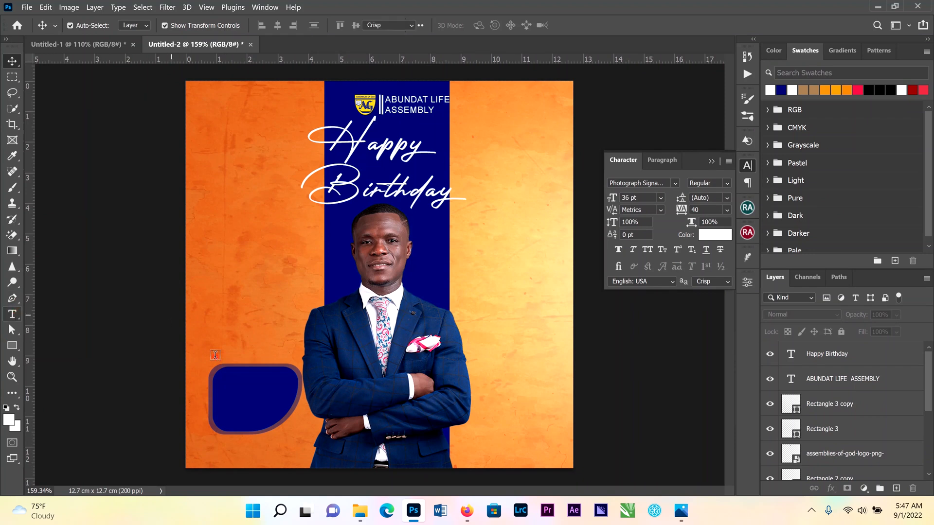
click(228, 334)
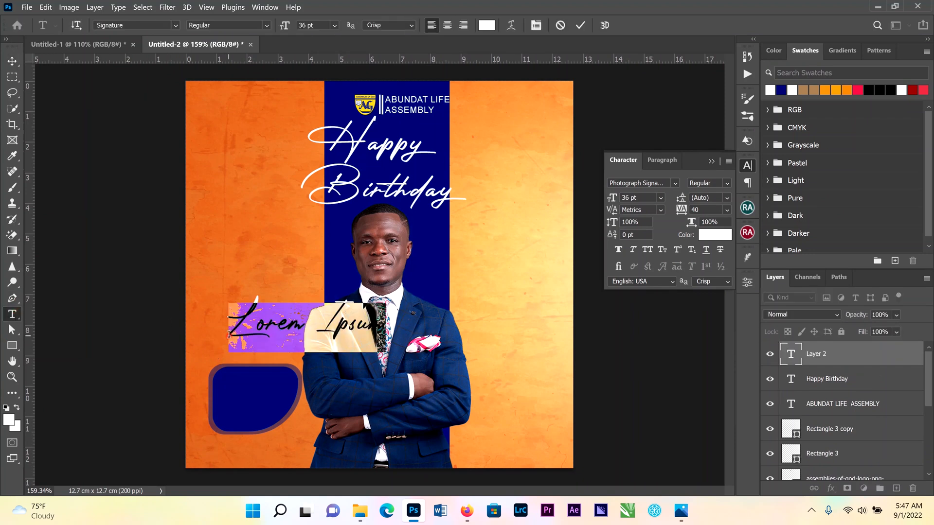
click(660, 199)
click(642, 279)
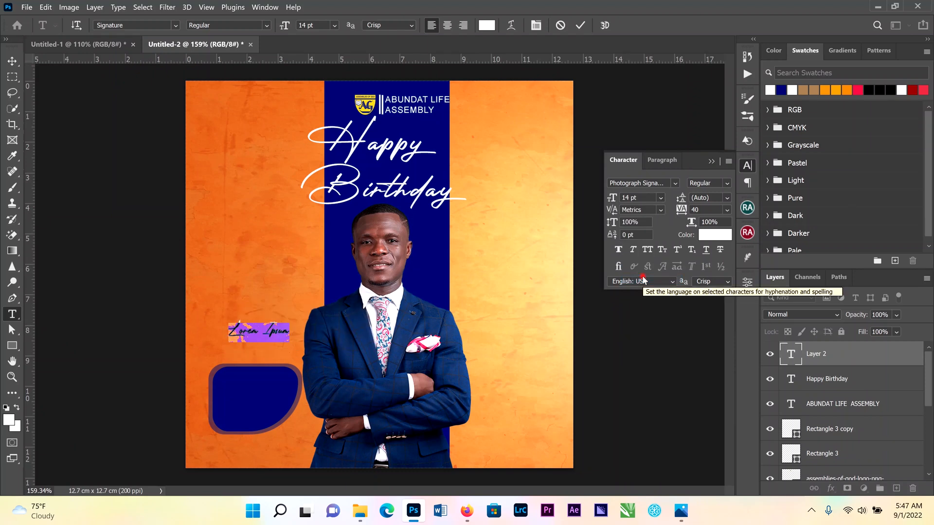
text(Re)
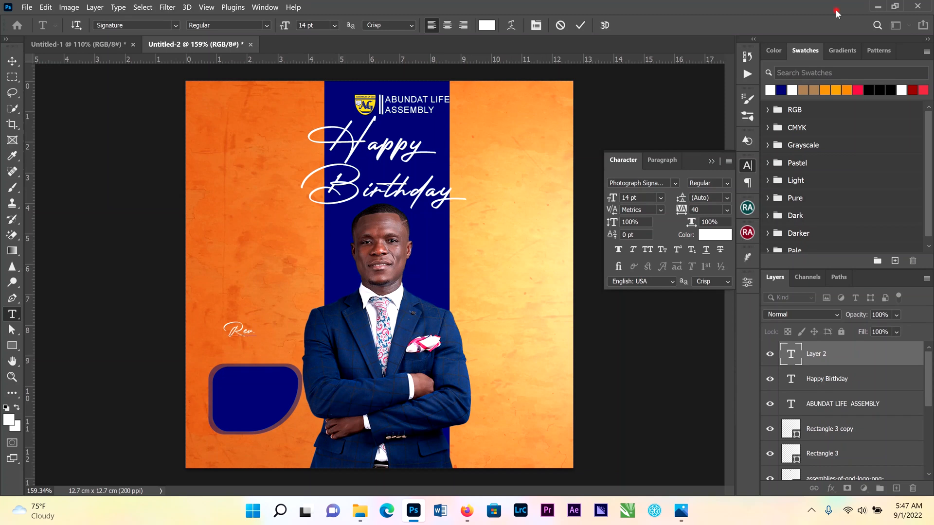
text(v.)
click(580, 26)
key(v)
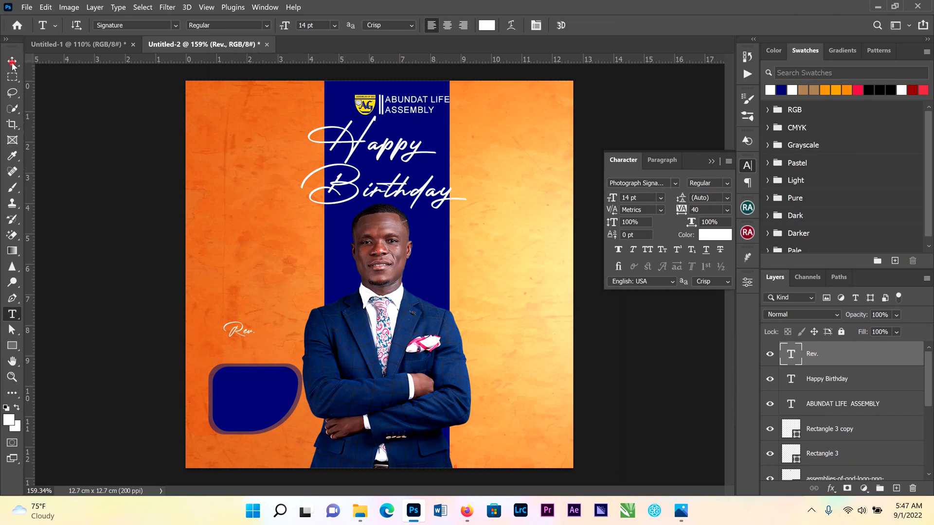
drag(248, 330, 250, 380)
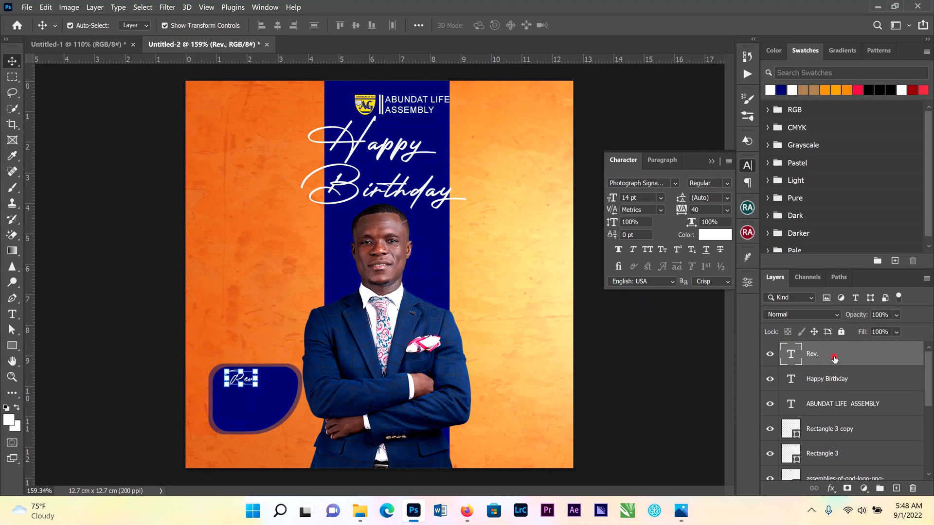
Add a second text with the person's full name below Rev. inside the navy shape
click(12, 314)
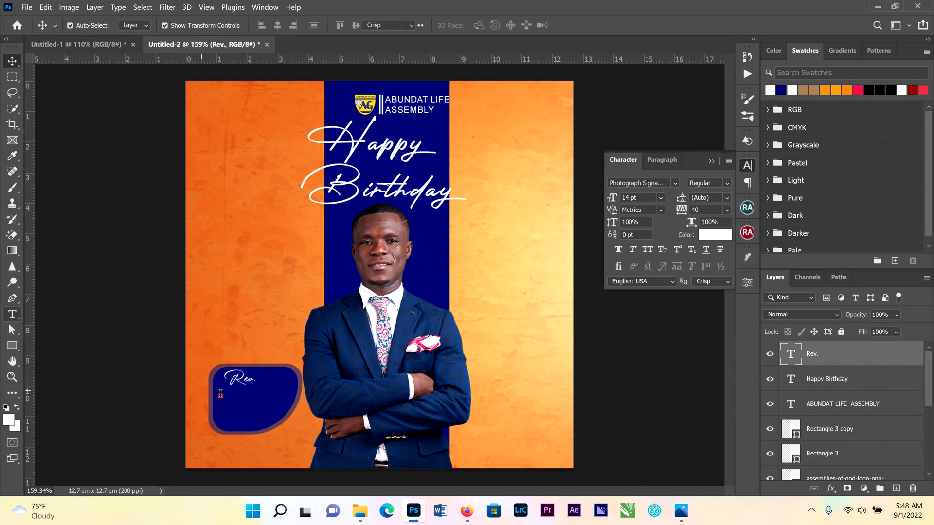
click(226, 396)
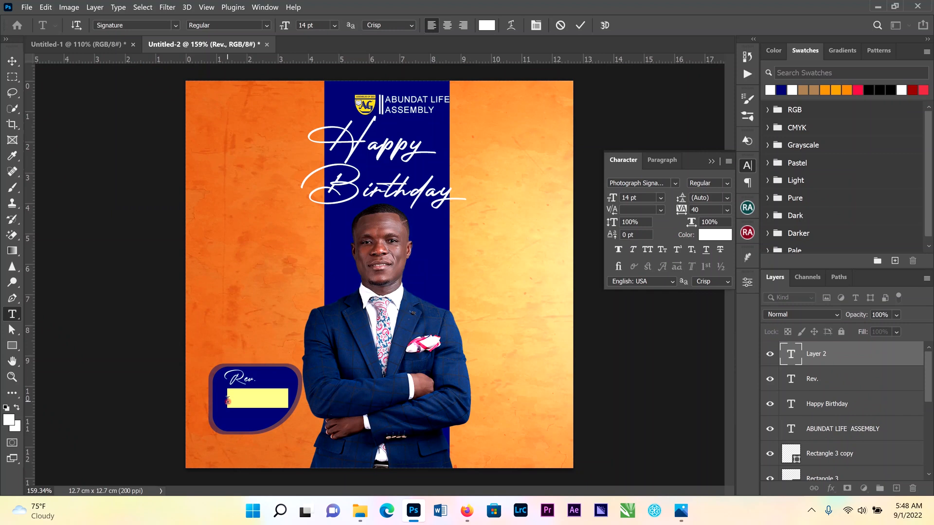
click(227, 400)
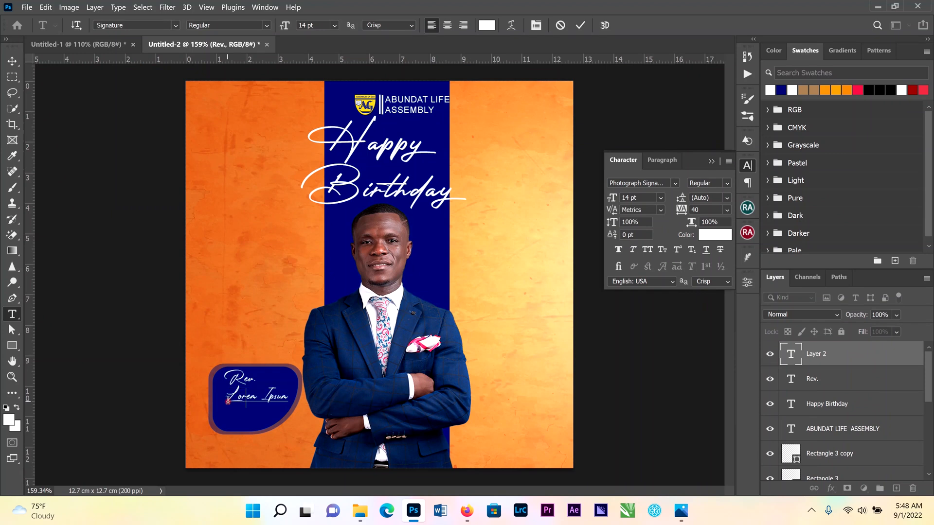
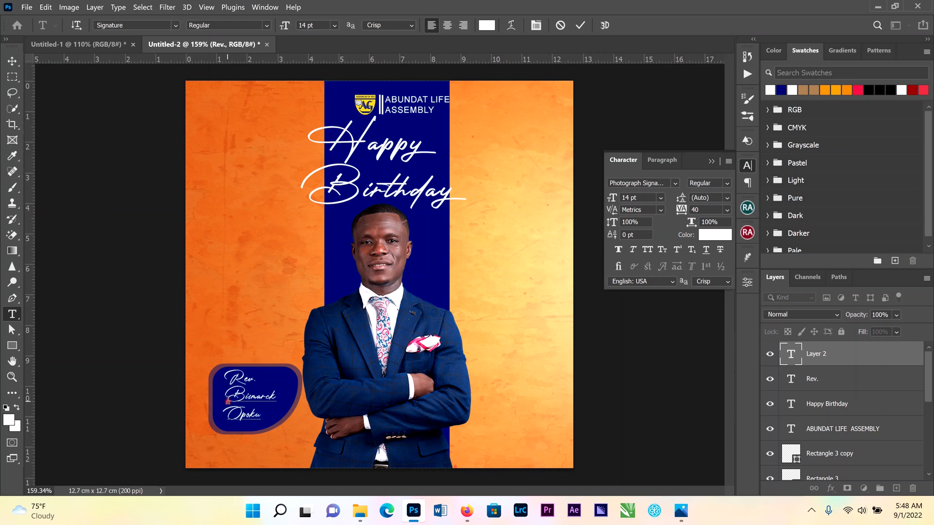
click(580, 26)
click(12, 61)
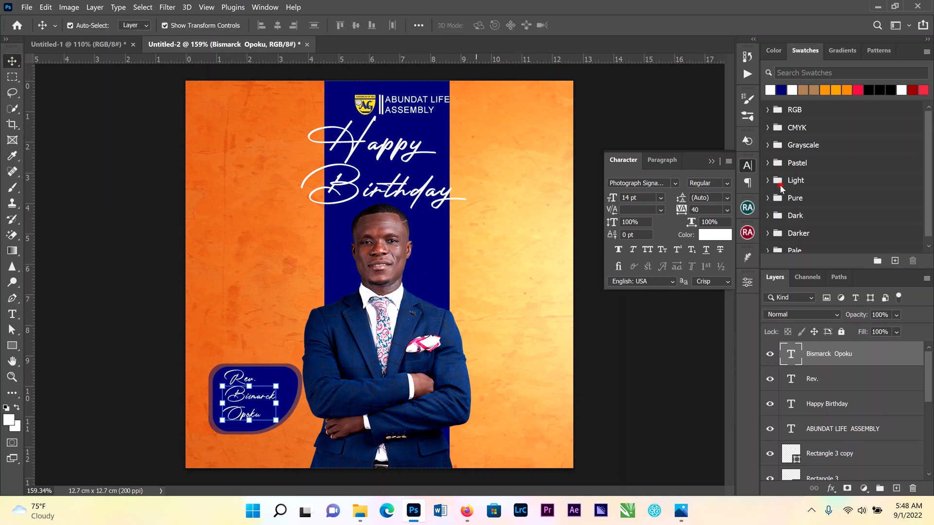
Change the name text's font to Agency FB
click(675, 183)
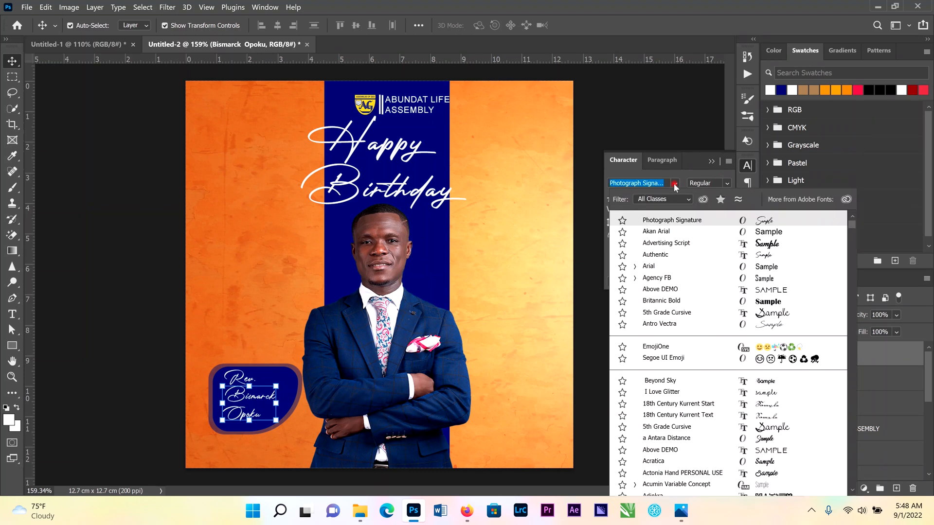
click(676, 279)
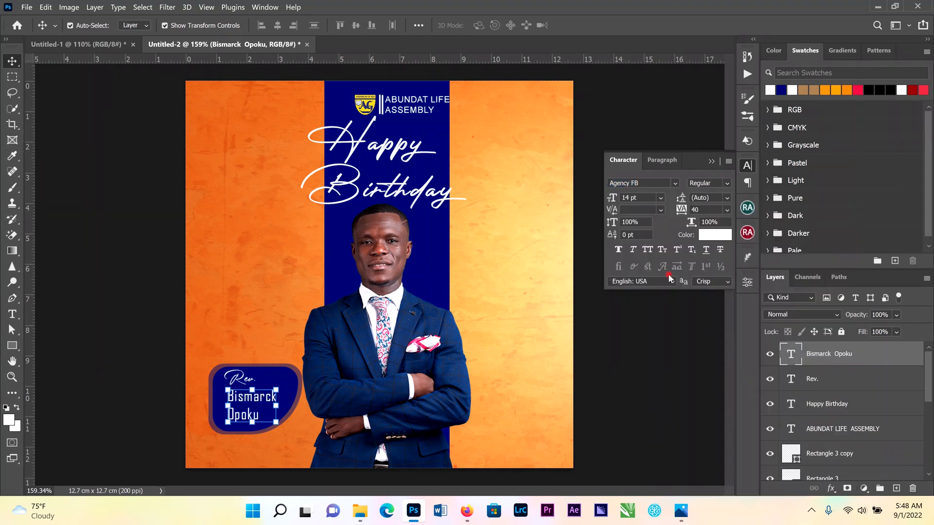
Stretch the name text horizontally to about 134% width and commit the transform
scroll(286, 432, up, 2)
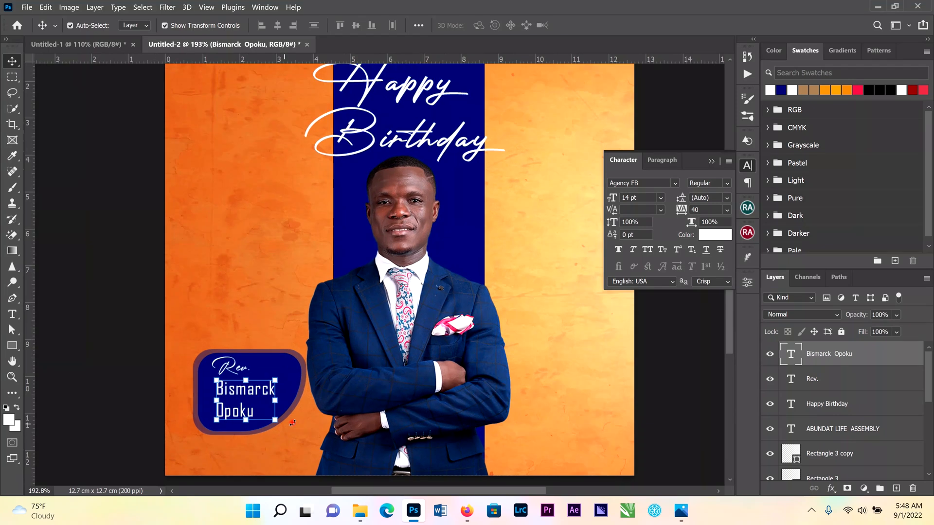
scroll(292, 422, up, 2)
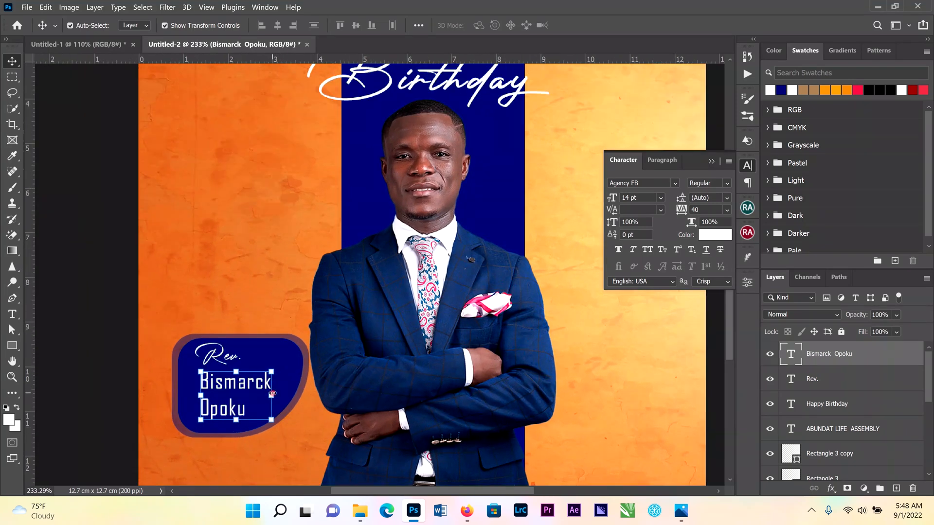
click(273, 394)
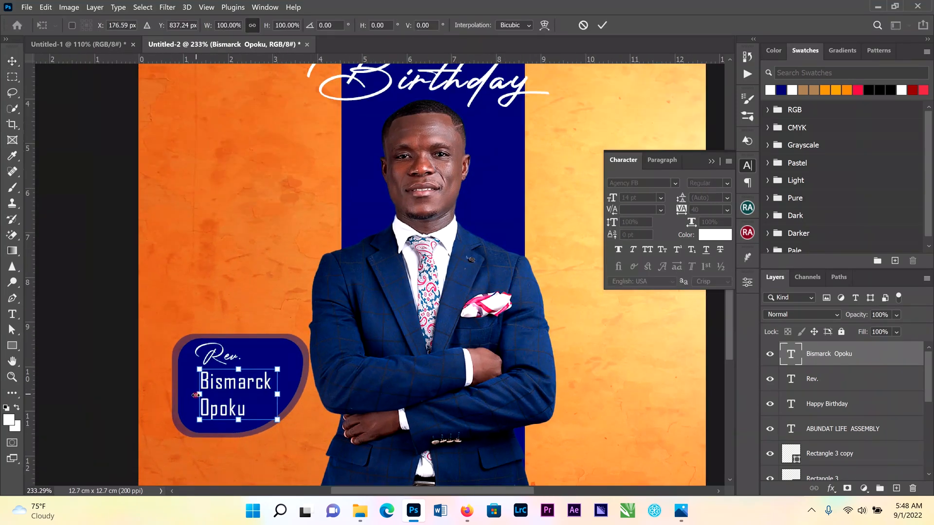
drag(196, 395, 182, 398)
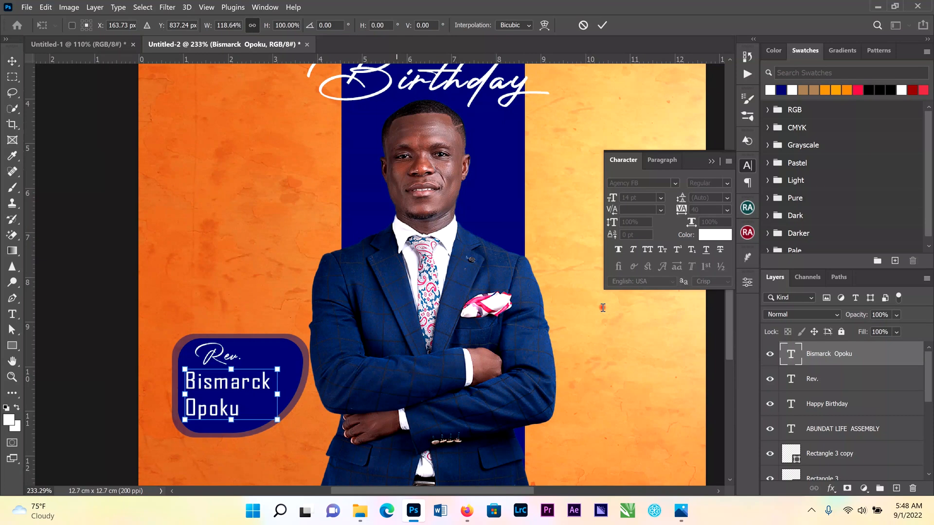
drag(283, 394, 292, 394)
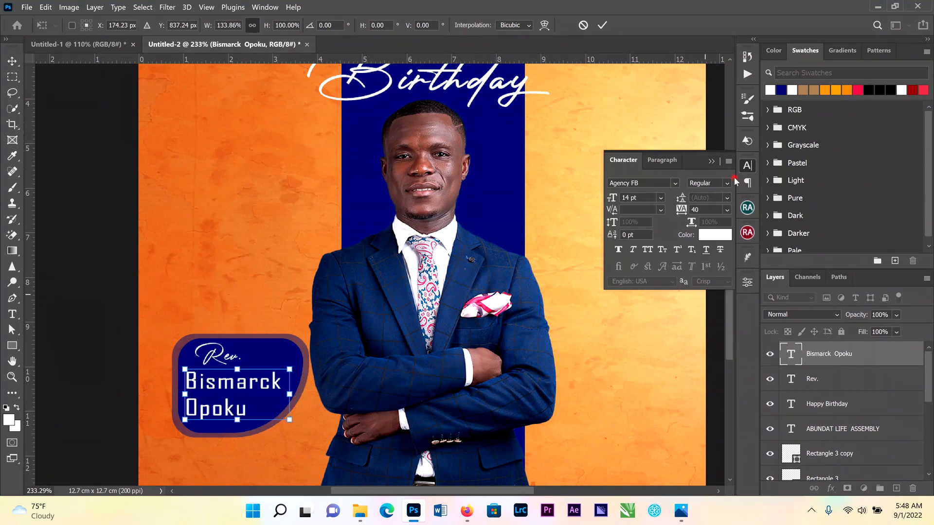
click(711, 162)
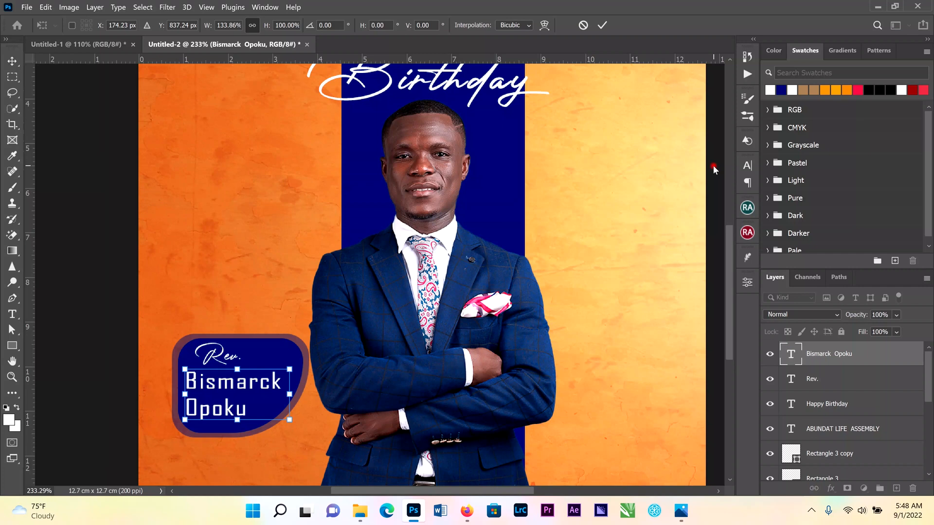
click(748, 166)
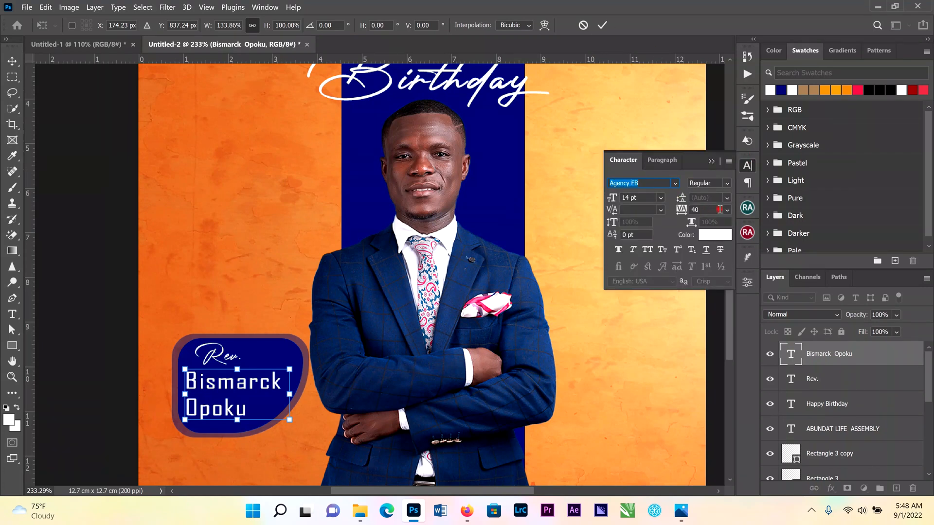
click(603, 25)
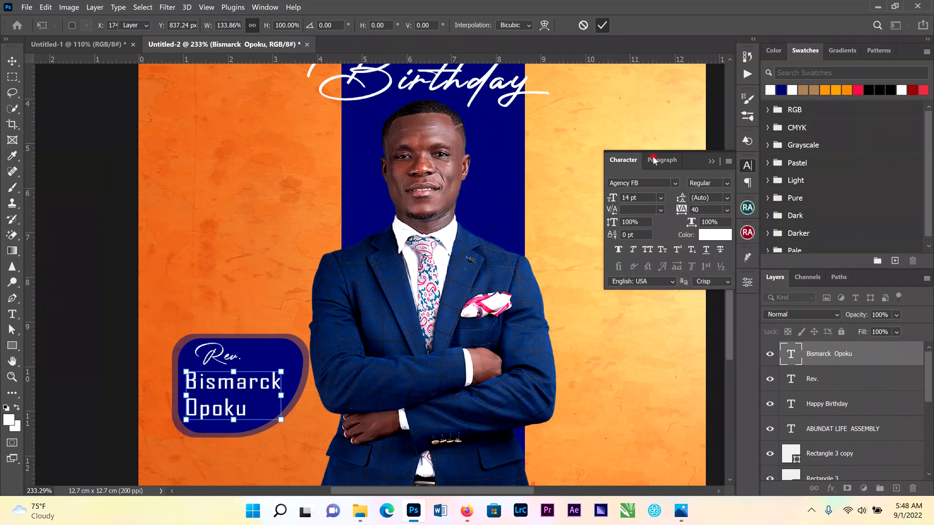
Set the name text's leading to 13 pt
click(727, 198)
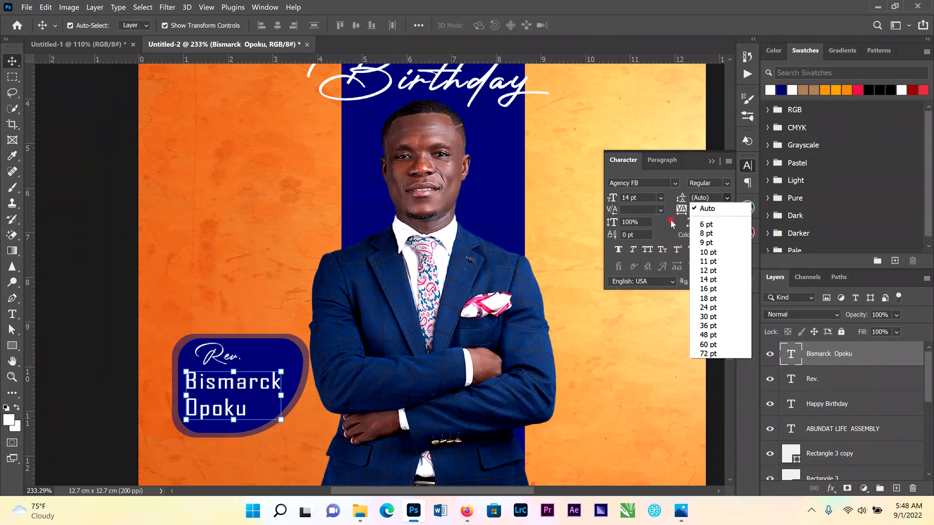
click(682, 200)
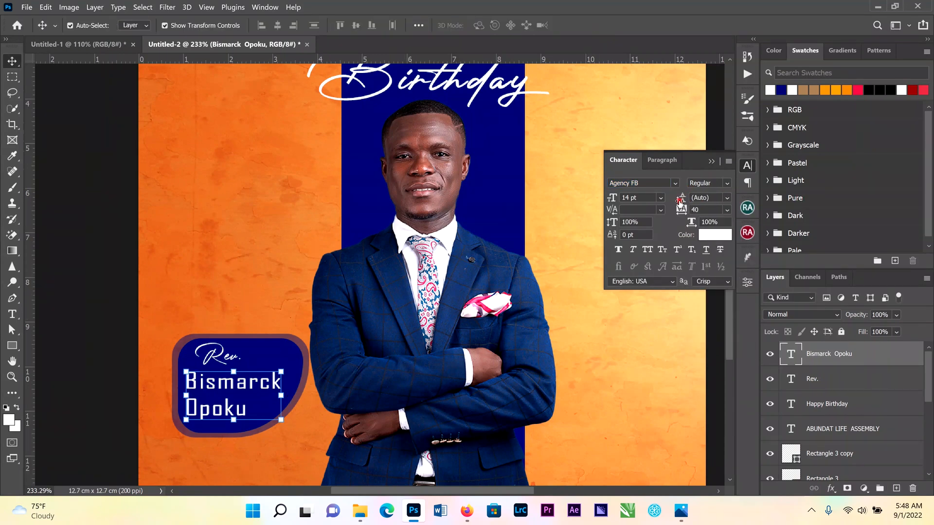
drag(680, 201, 675, 205)
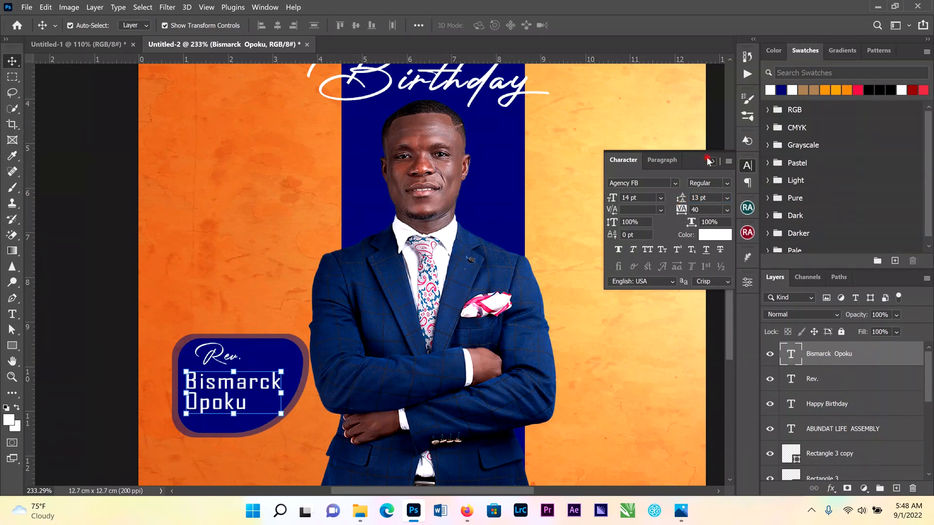
click(708, 161)
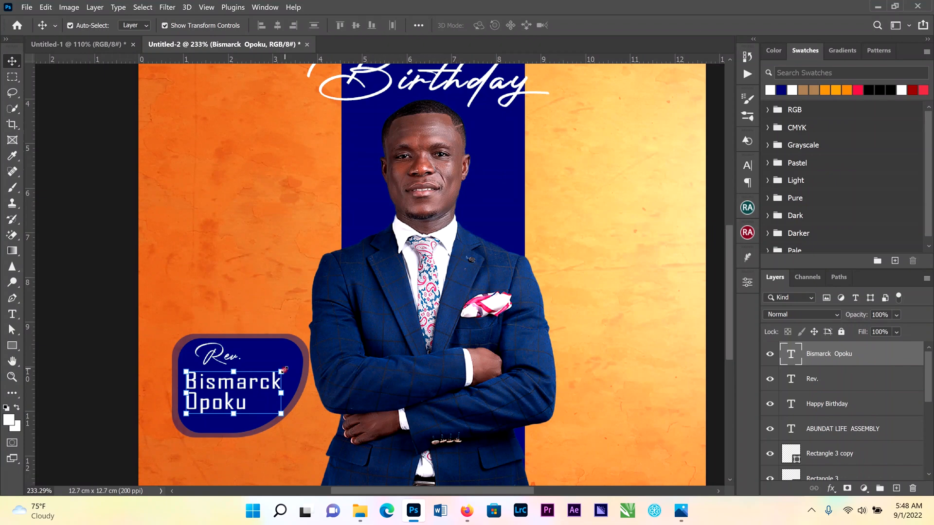
click(284, 370)
drag(291, 370, 291, 364)
click(583, 26)
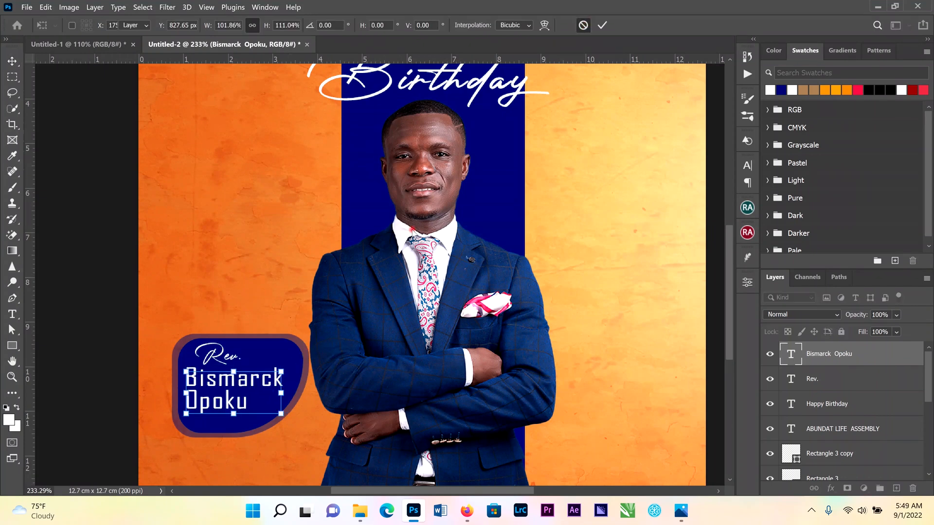
Slightly widen the name text's box and commit the transform
click(285, 374)
drag(285, 373, 284, 374)
click(602, 25)
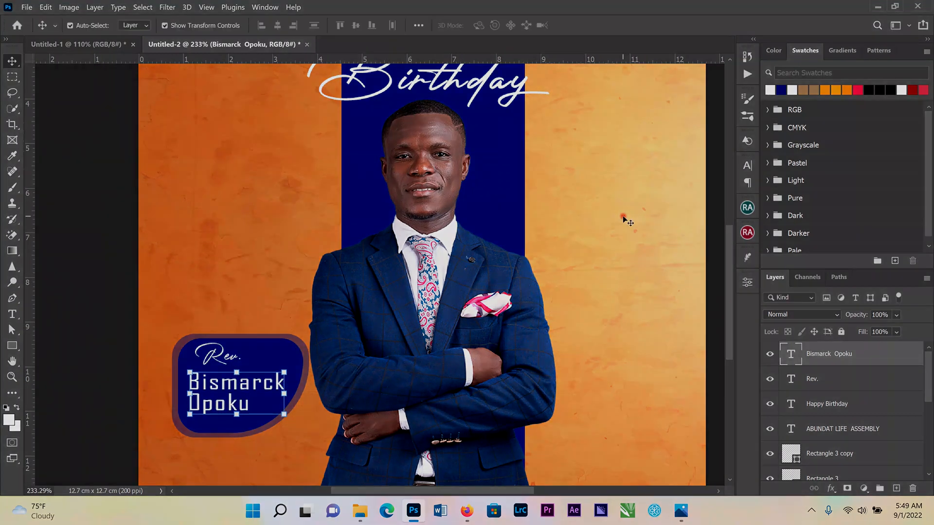
scroll(623, 217, down, 6)
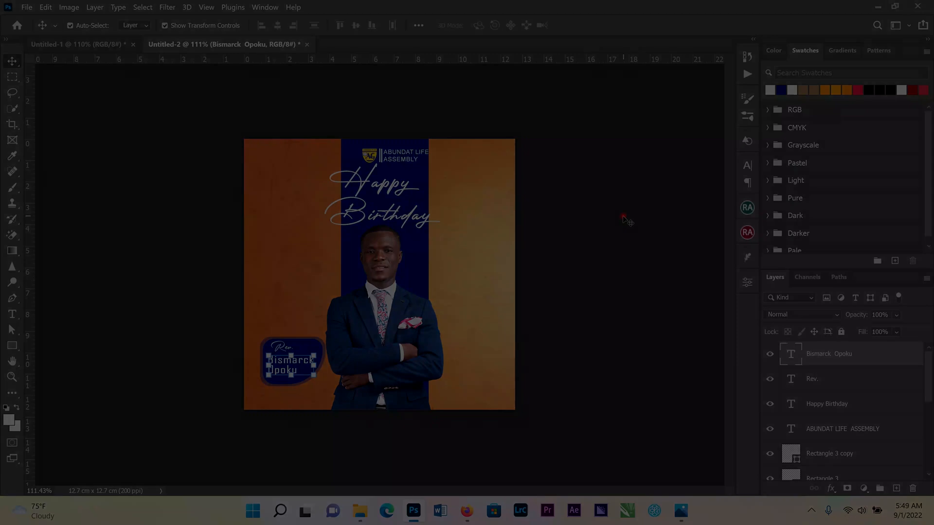